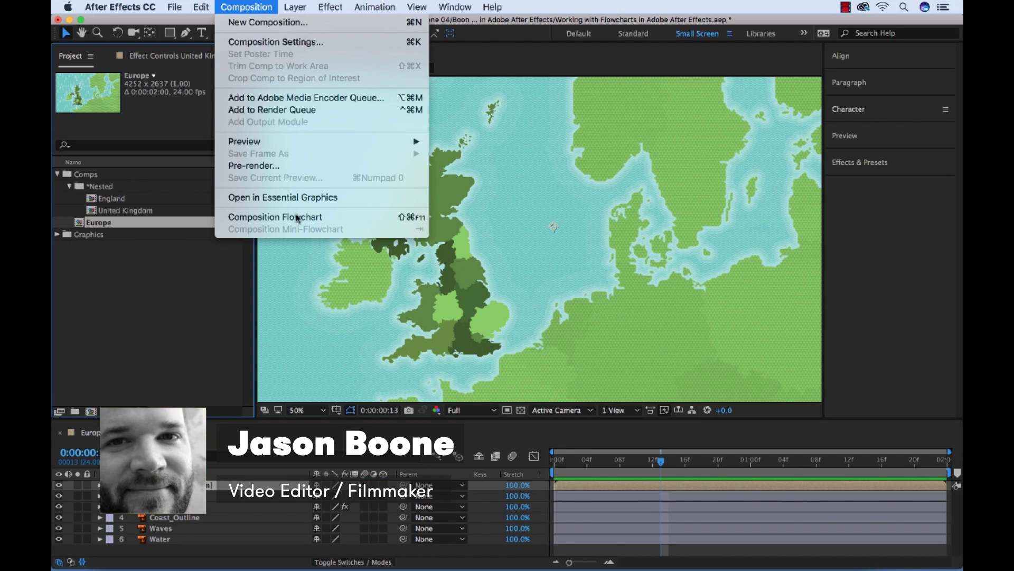
- Open the Europe composition's flowchart and scroll the graph sideways
click(297, 217)
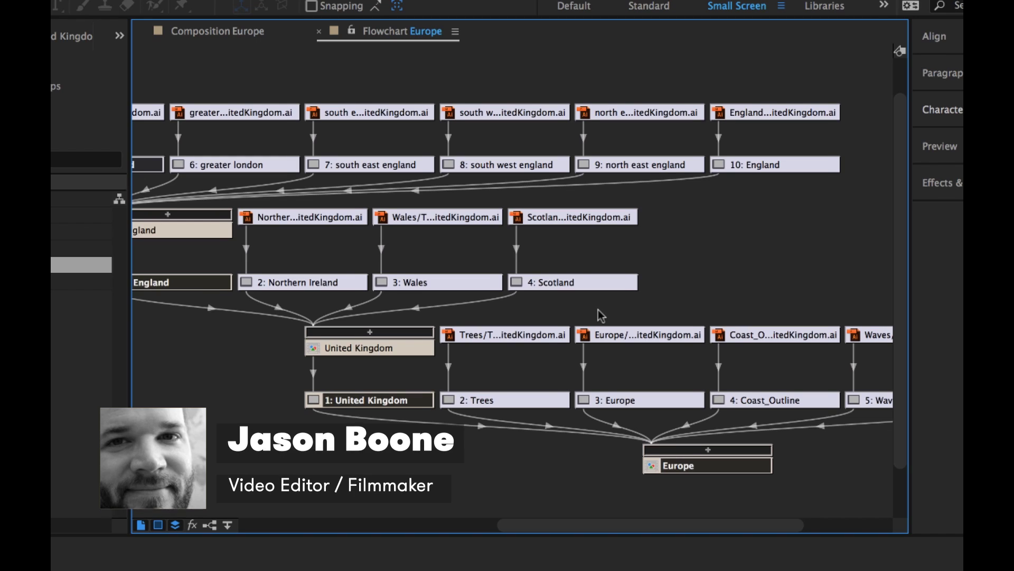
scroll(602, 315, right, 3)
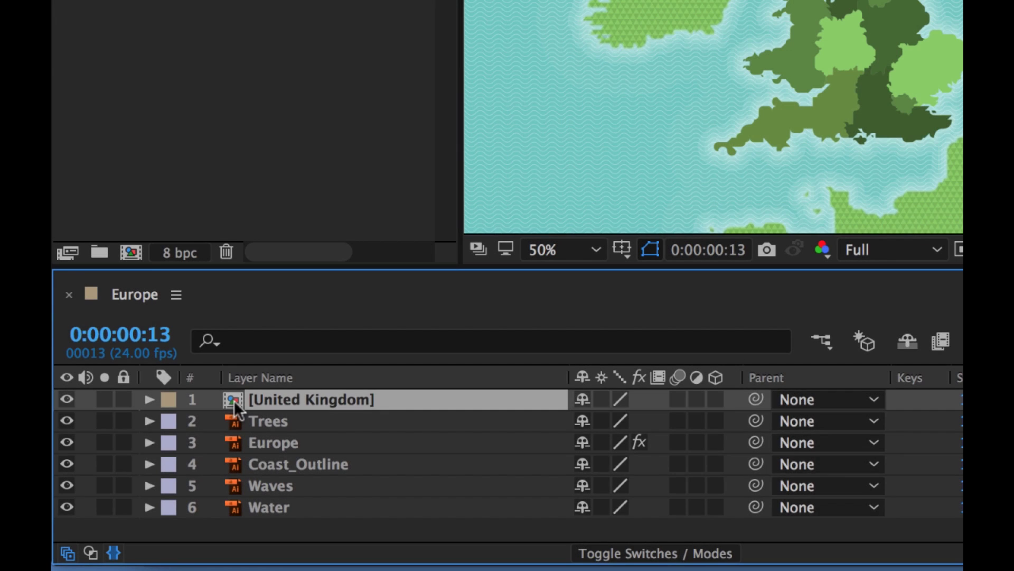
- Open United Kingdom and pre-compose its nine English region layers into a precomp named 'England'
double_click(234, 400)
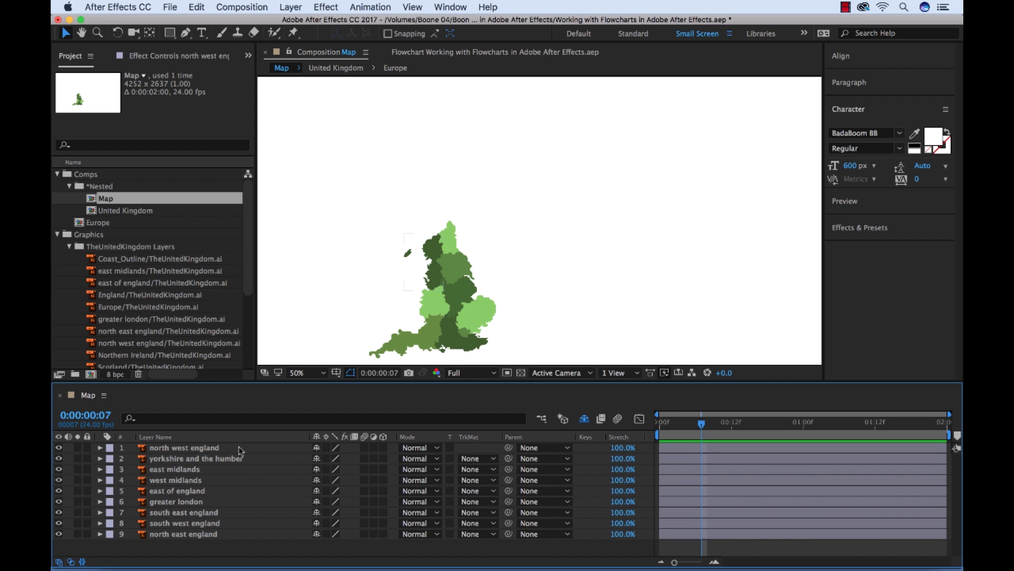
click(241, 448)
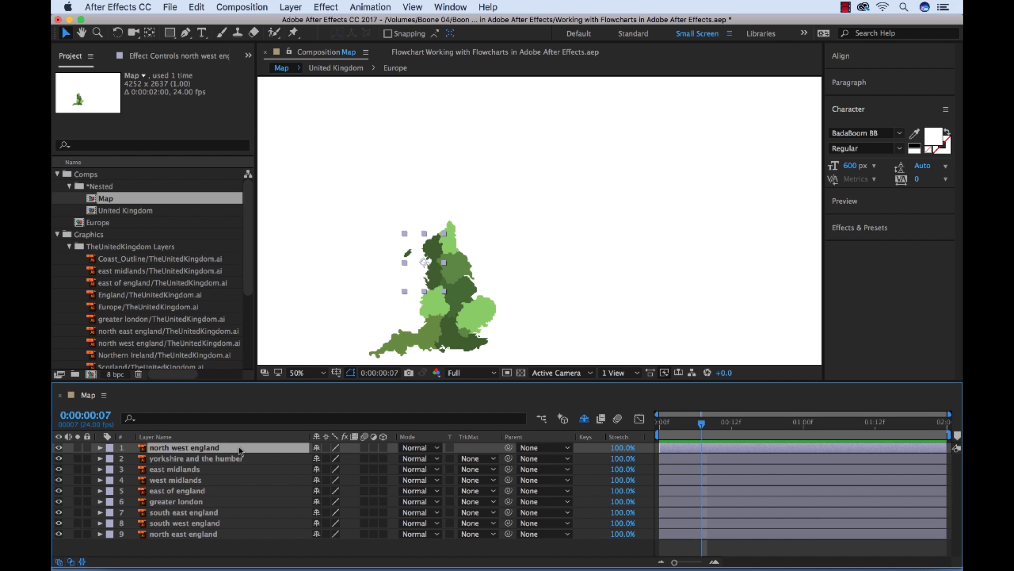
shift+click(227, 535)
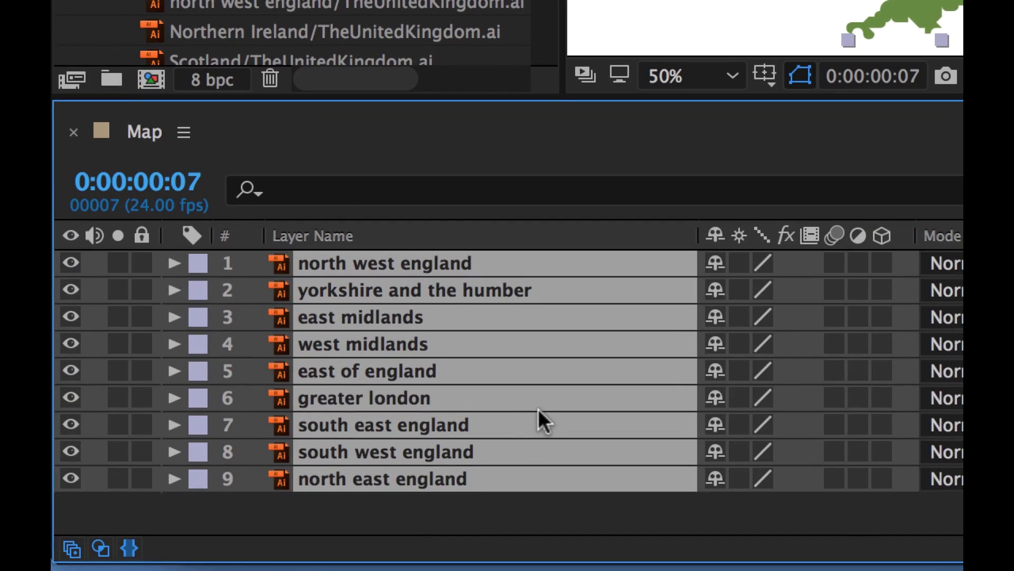
right_click(538, 408)
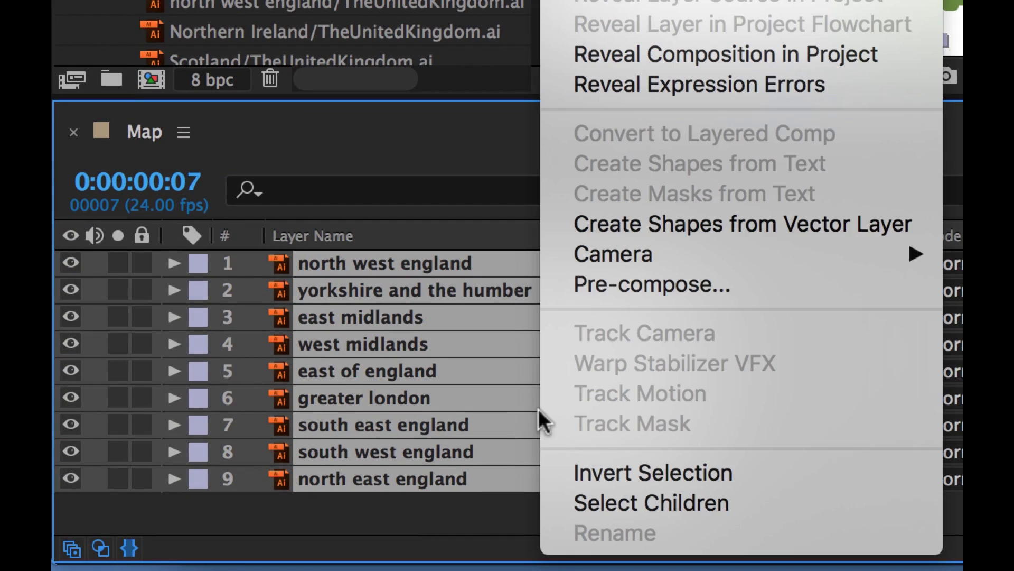
click(637, 290)
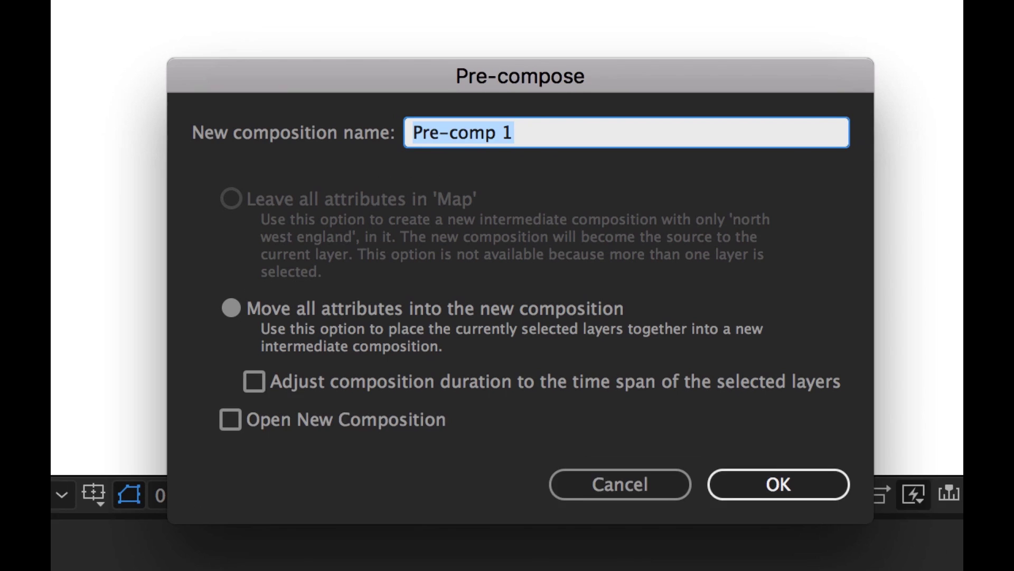
text(England)
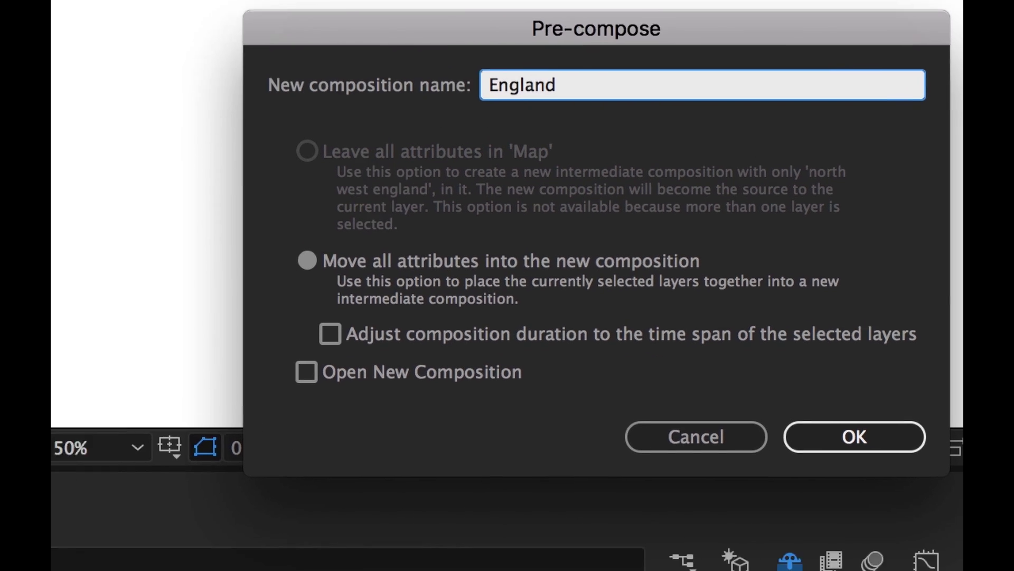
key(Return)
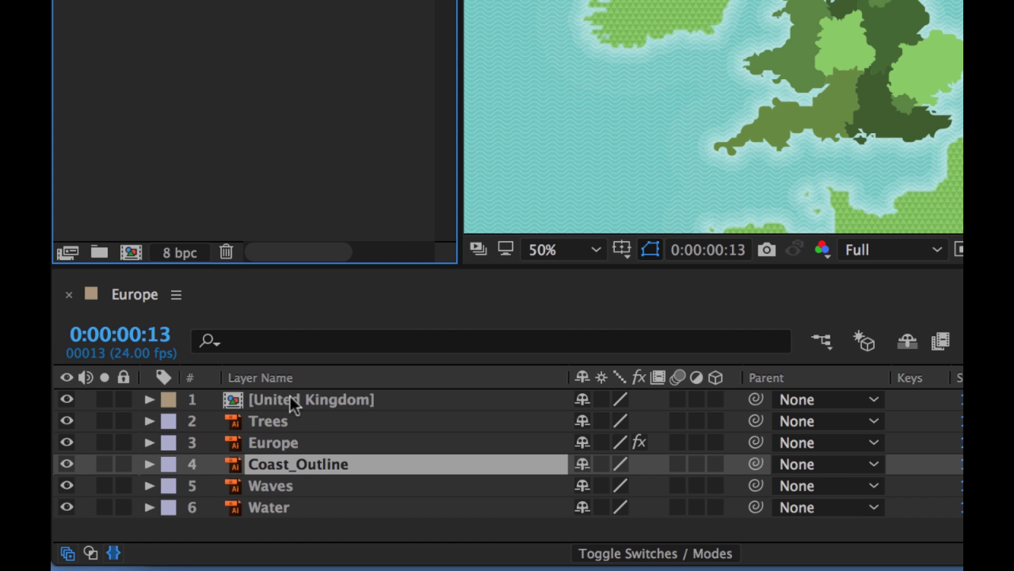
double_click(233, 400)
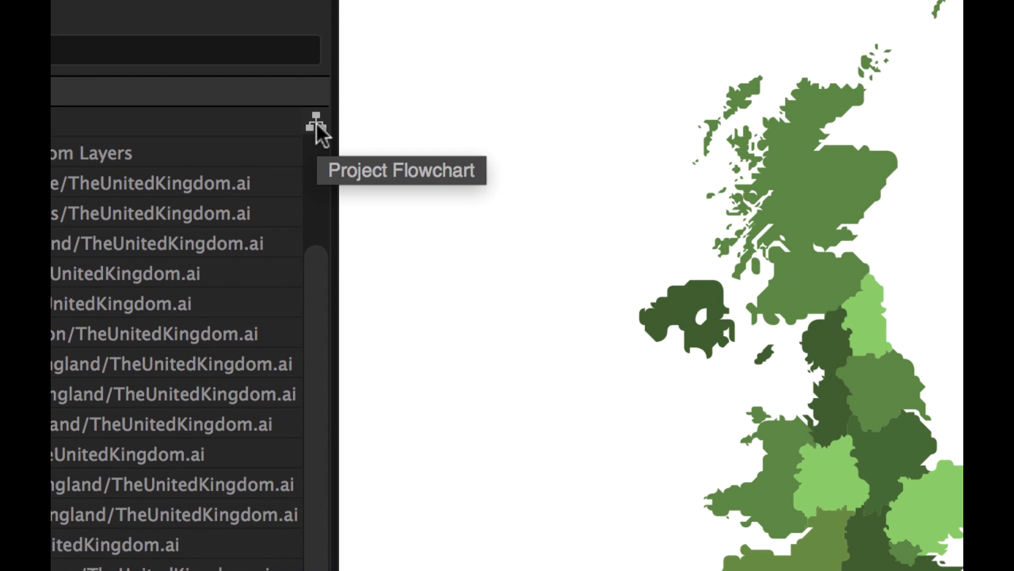
click(317, 126)
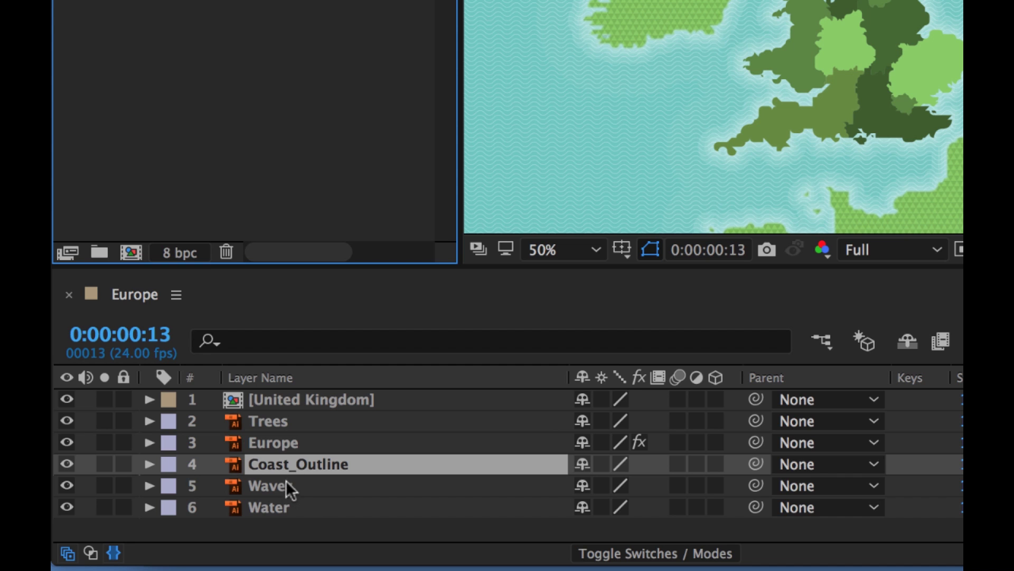
- Open United Kingdom, then its nested England precomp, review England's layers, and close it
click(233, 400)
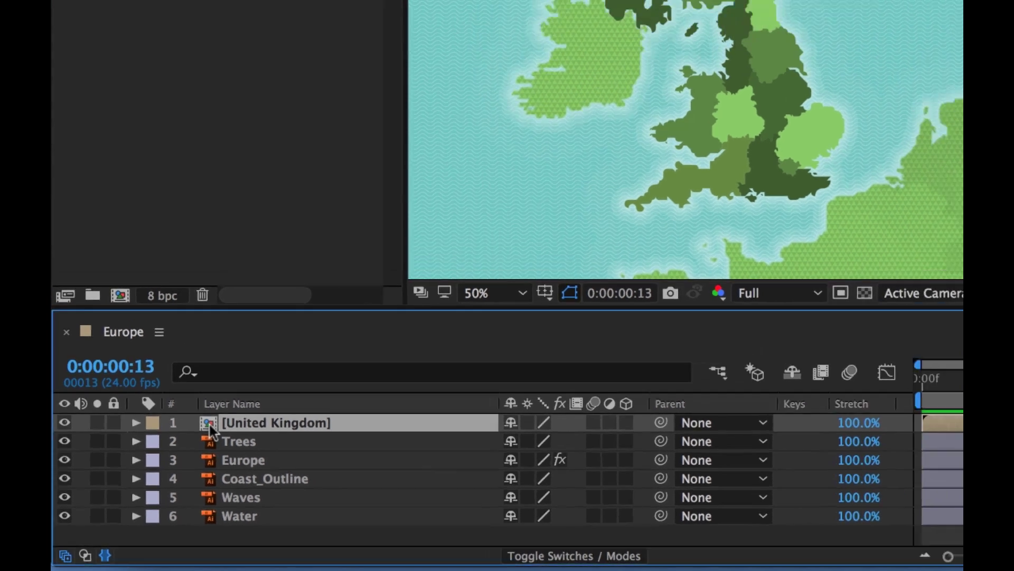
double_click(233, 401)
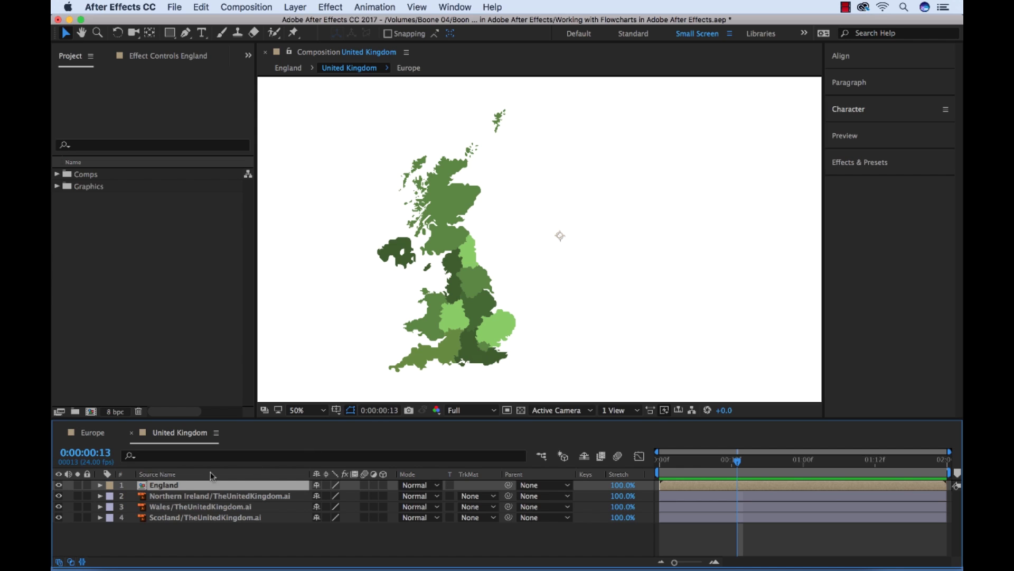
double_click(143, 486)
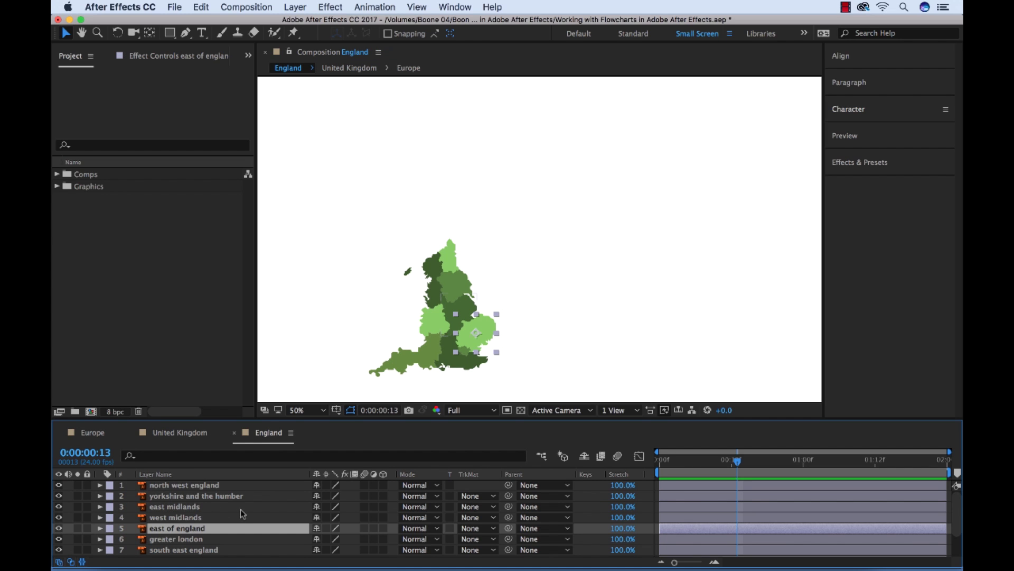
scroll(242, 513, down, 3)
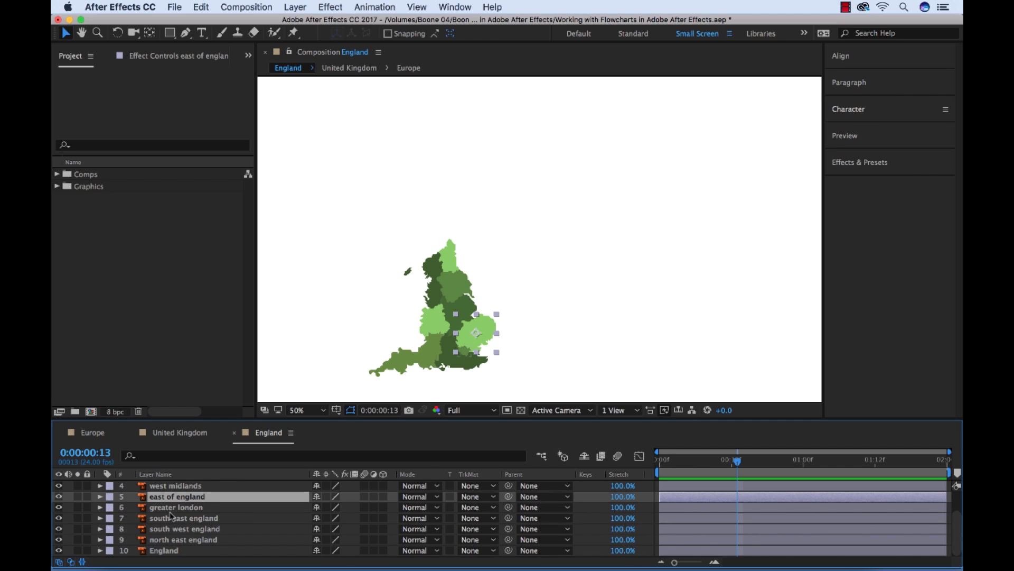
scroll(171, 515, up, 3)
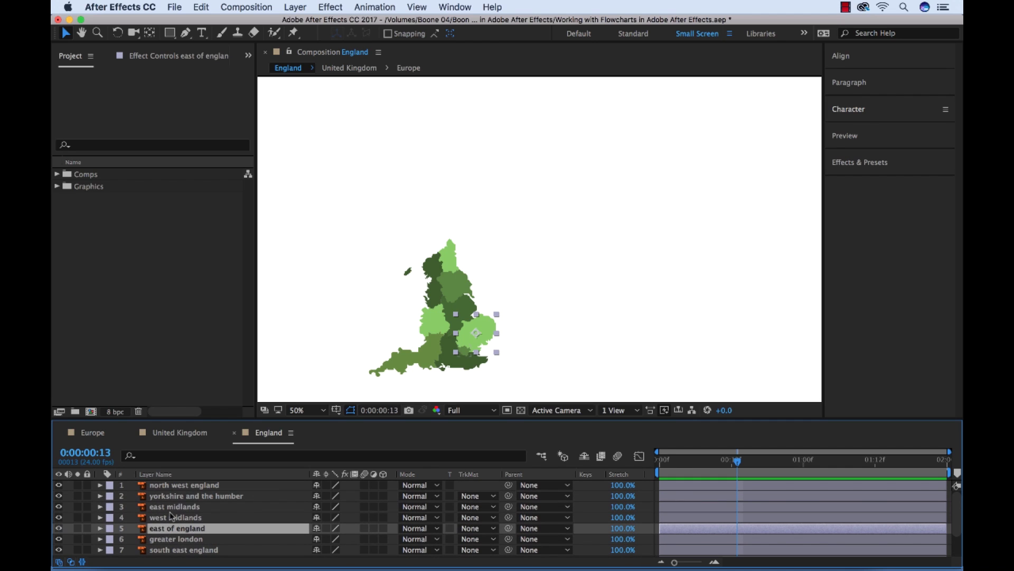
click(235, 437)
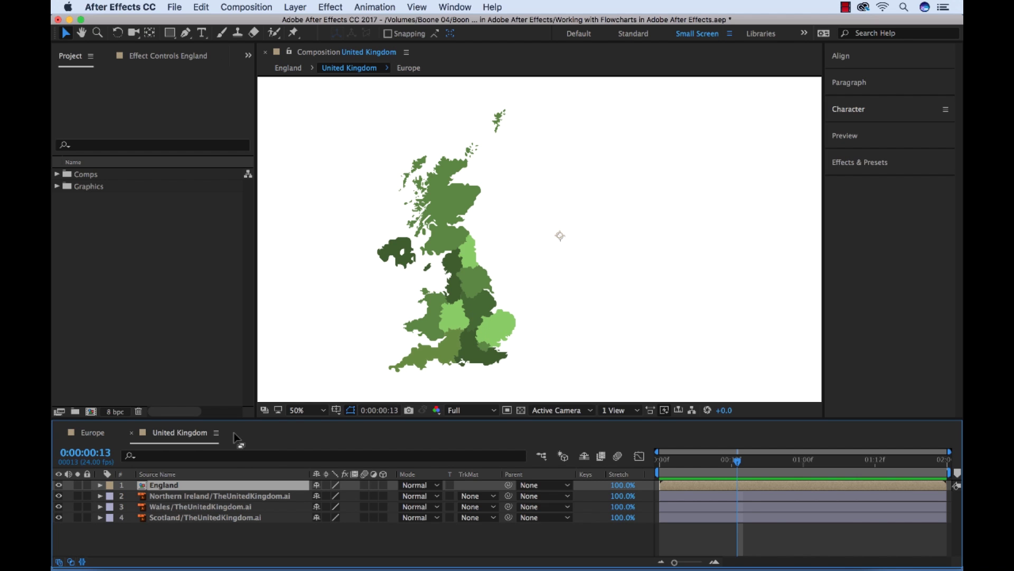
- Close United Kingdom, select Europe in the Comps folder, and open its Composition Flowchart
click(131, 435)
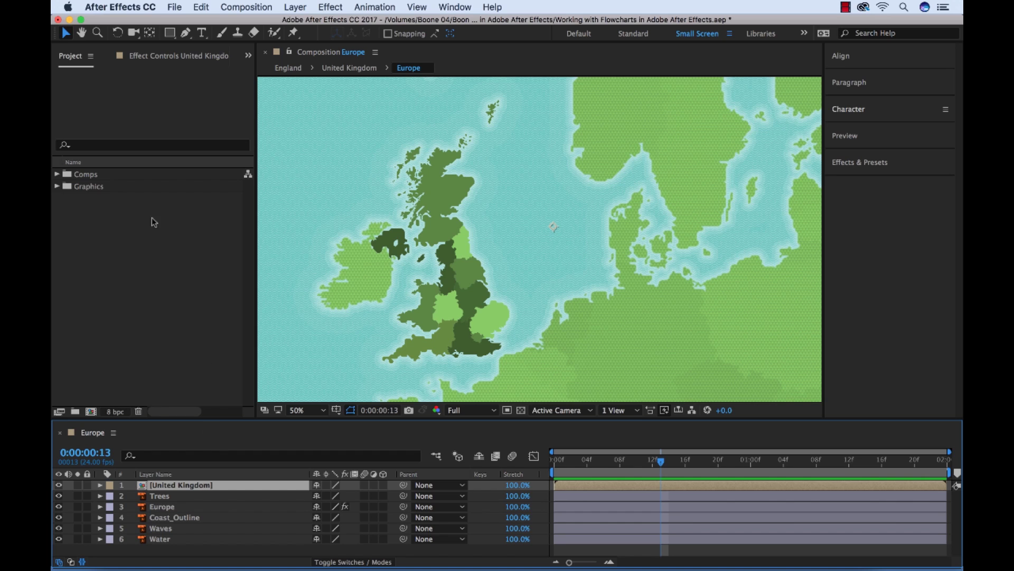
click(57, 174)
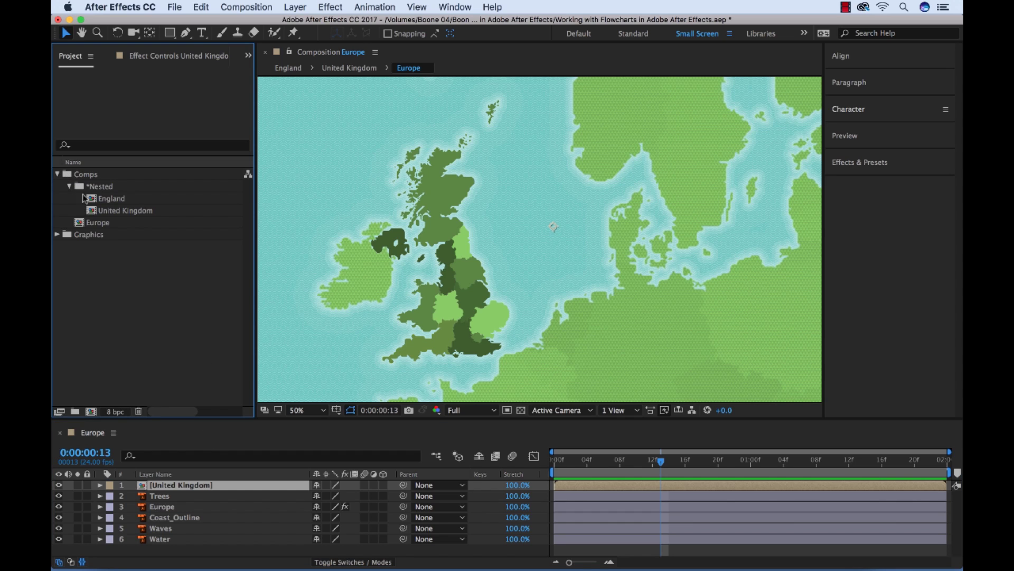
click(83, 223)
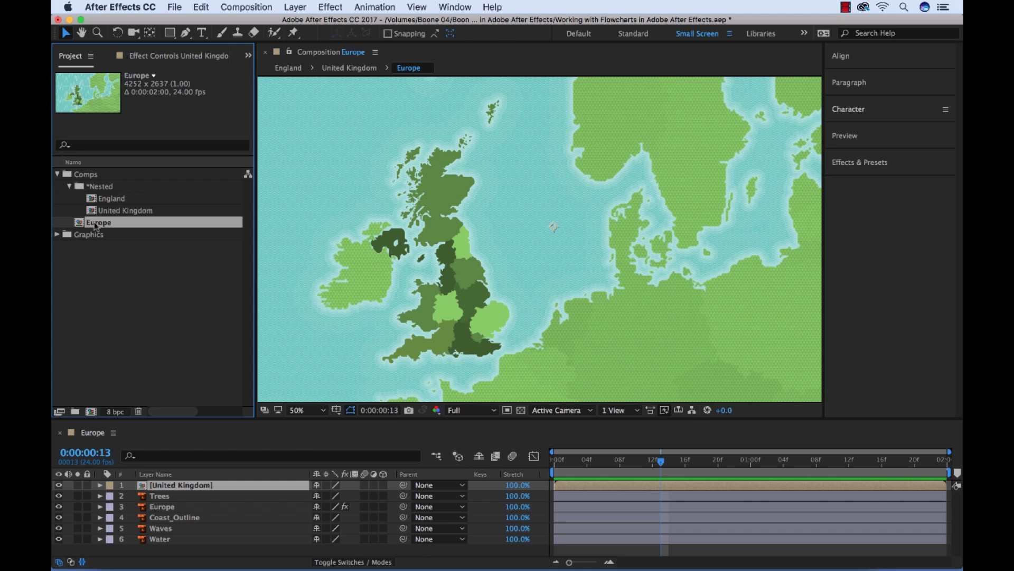
click(253, 8)
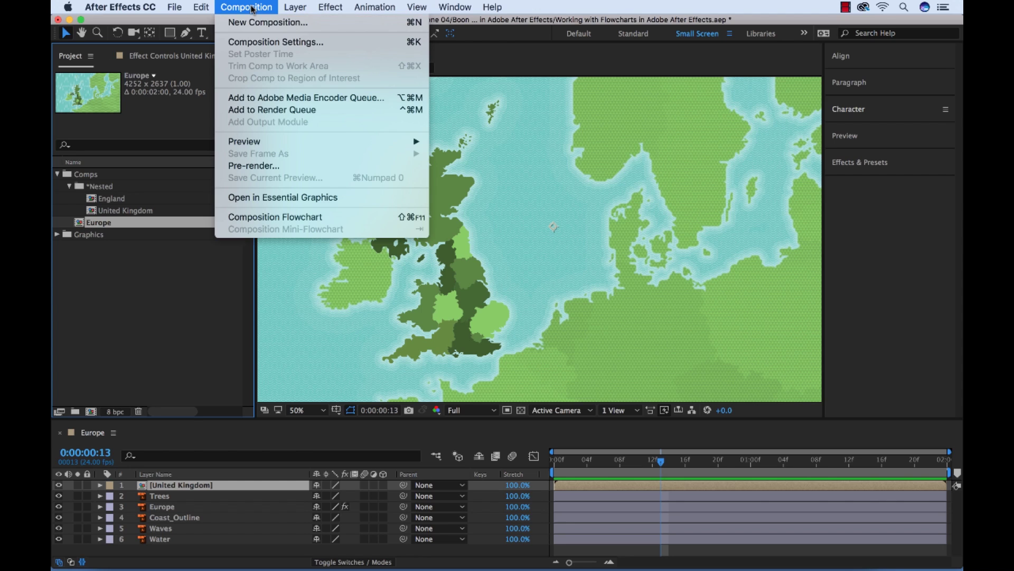
click(297, 217)
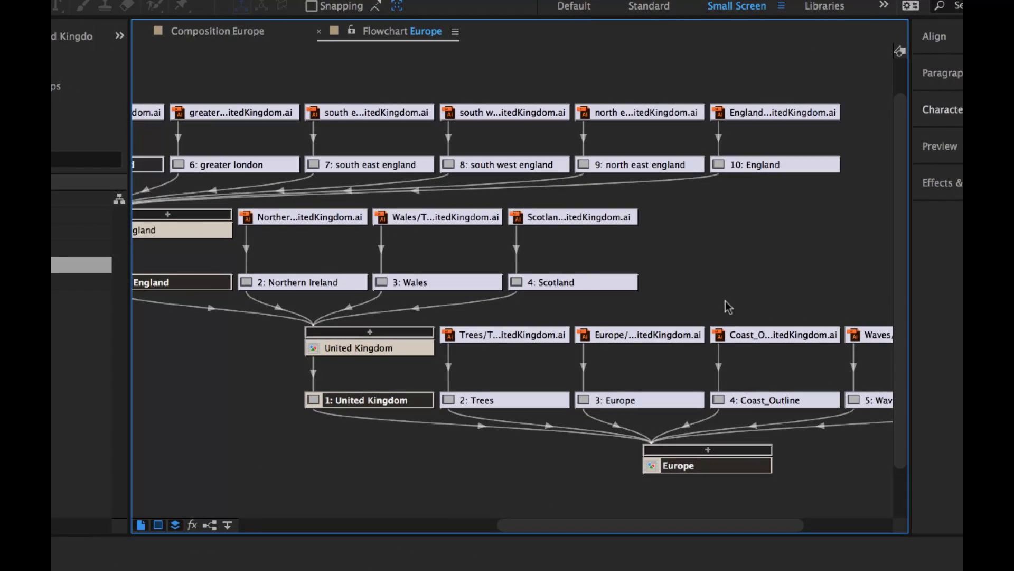
scroll(601, 316, right, 3)
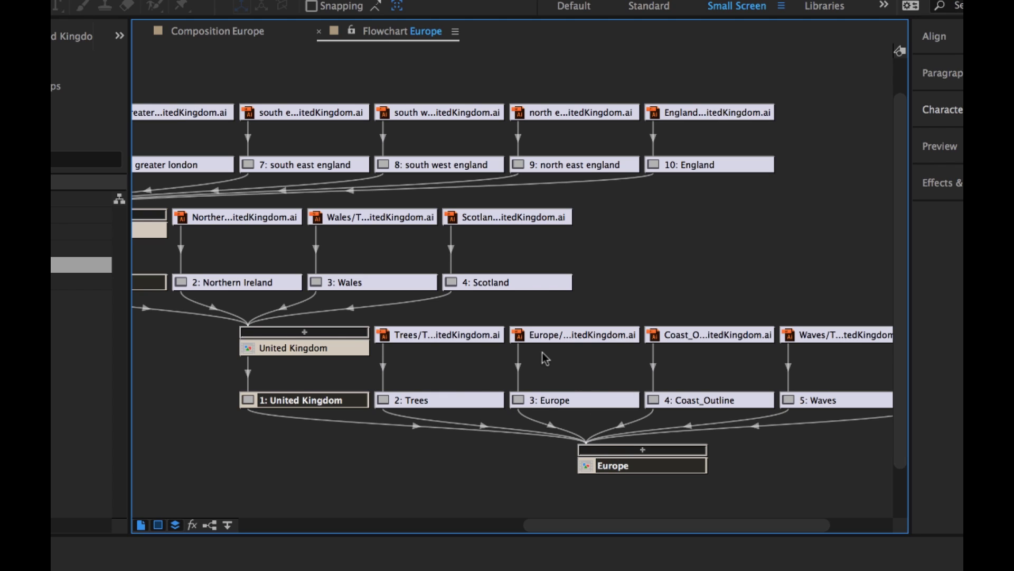
scroll(381, 236, left, 10)
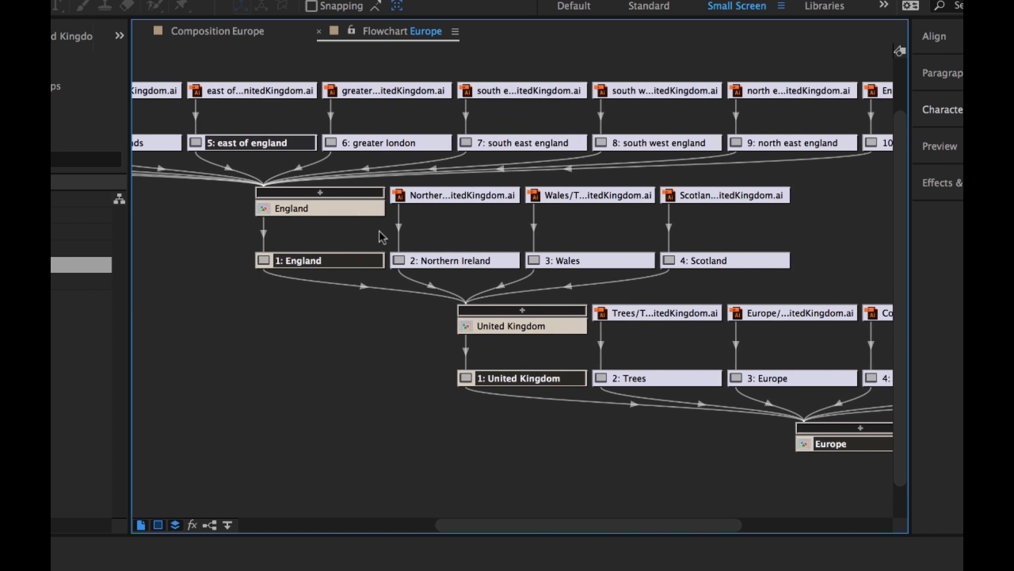
scroll(382, 237, left, 5)
scroll(383, 238, right, 12)
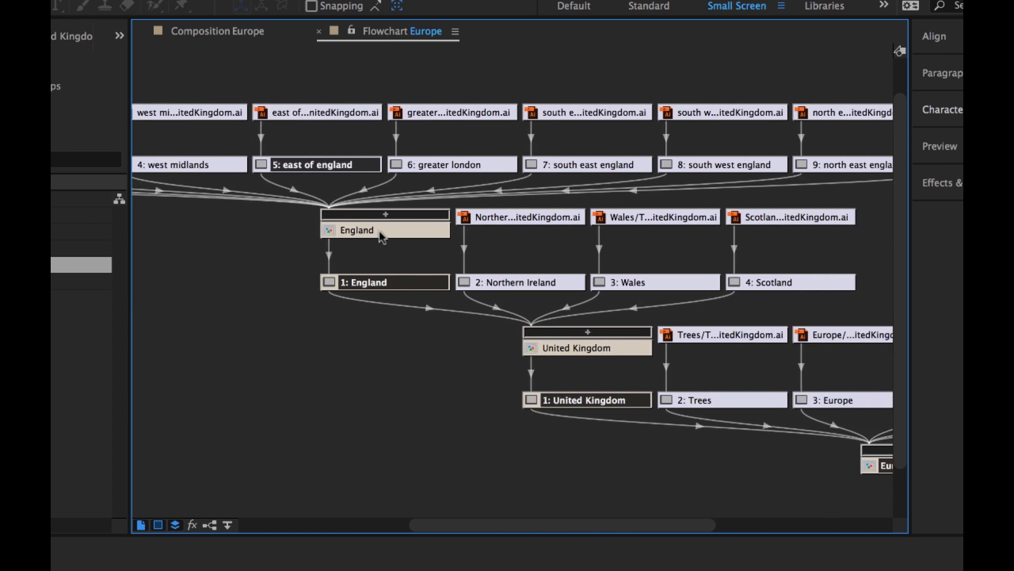
scroll(381, 237, right, 3)
scroll(382, 237, up, 2)
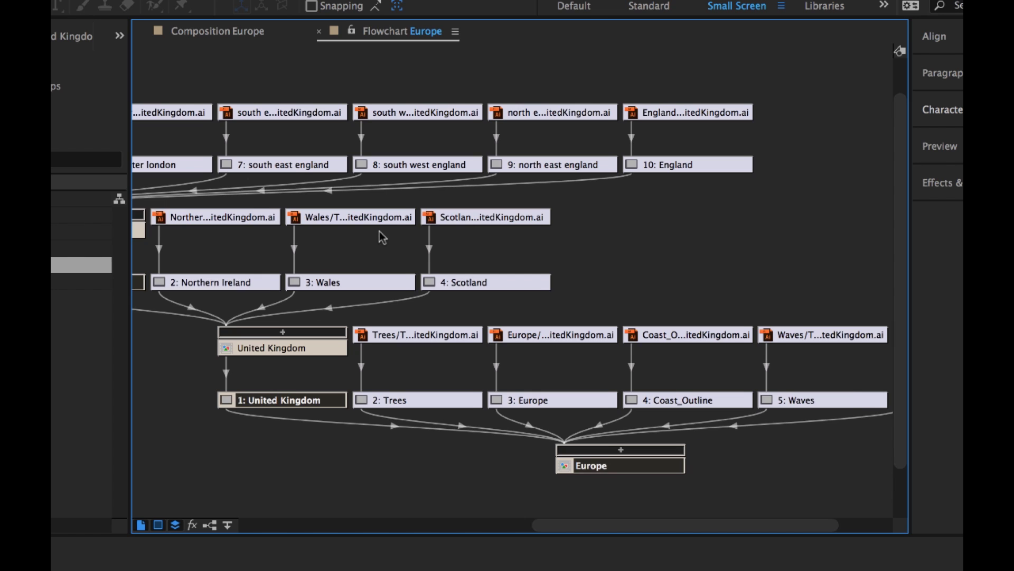
scroll(382, 237, right, 3)
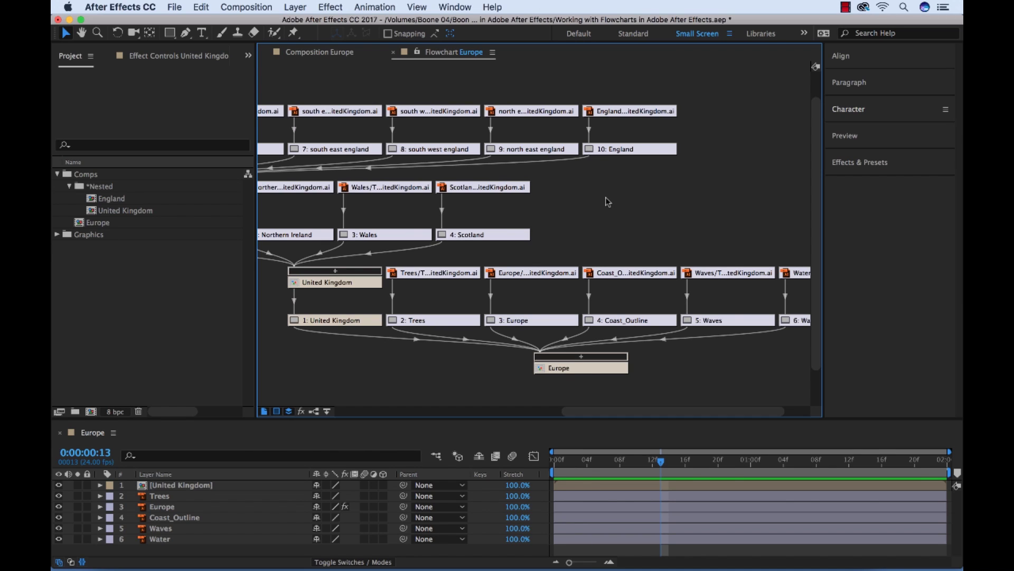
- Set the flowchart to Left to Right, then Right to Left, Justify Left, with Straight Lines
click(493, 52)
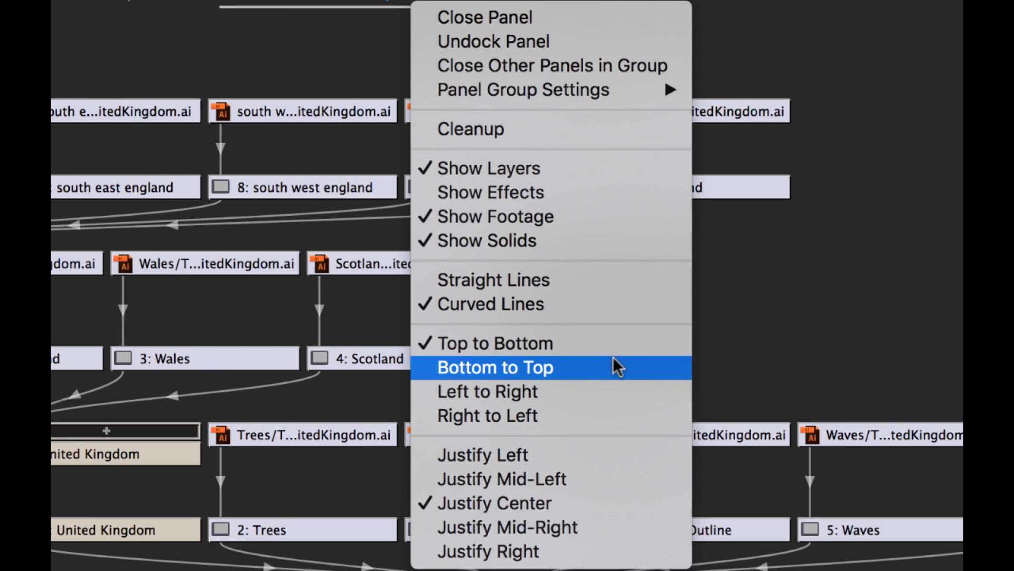
click(504, 387)
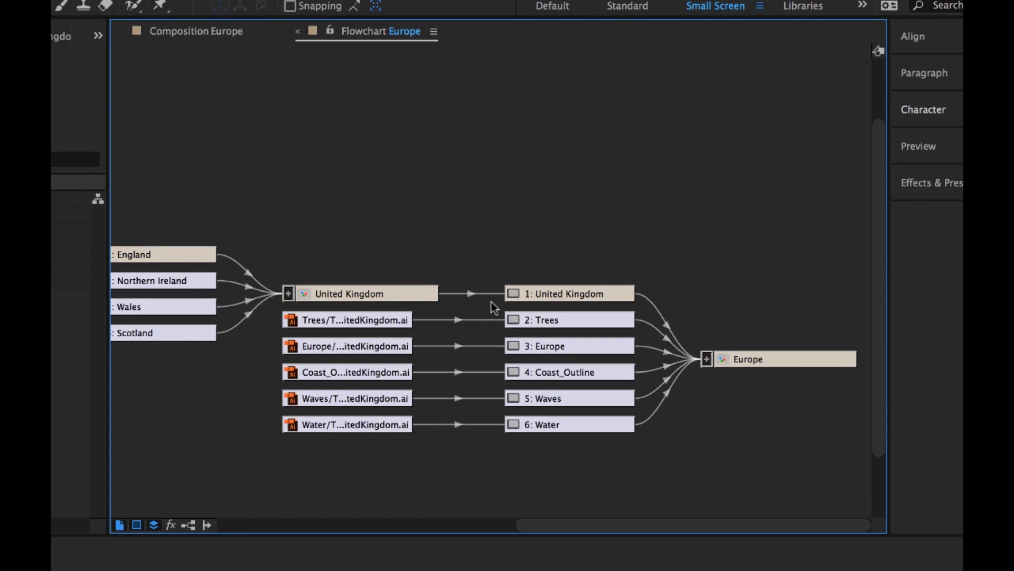
click(434, 31)
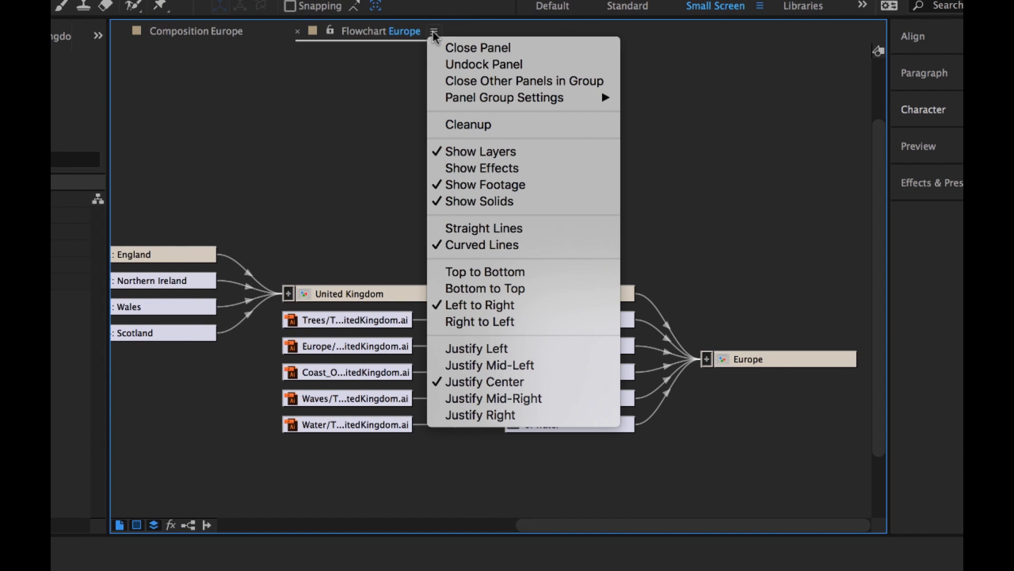
click(478, 322)
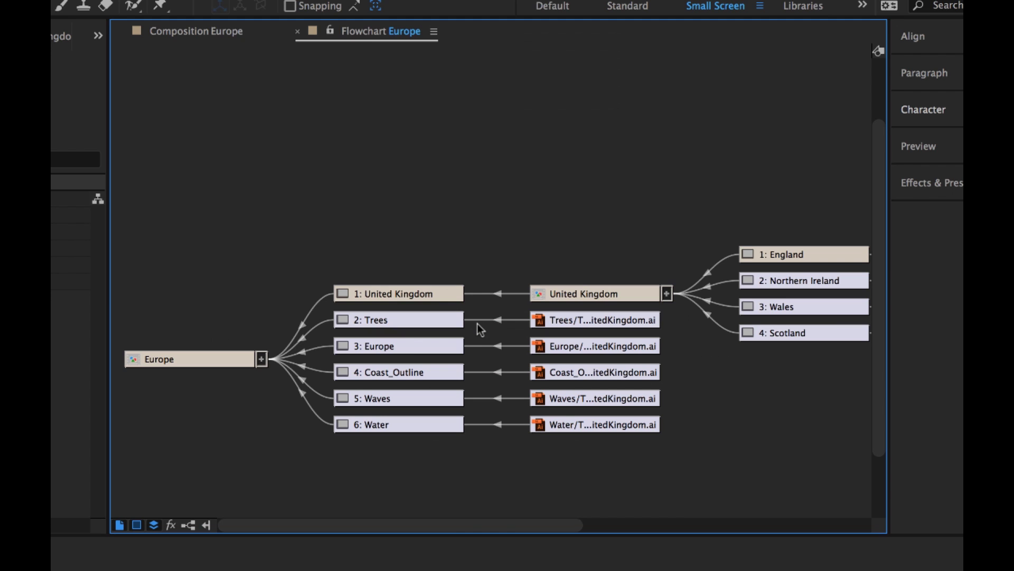
click(434, 32)
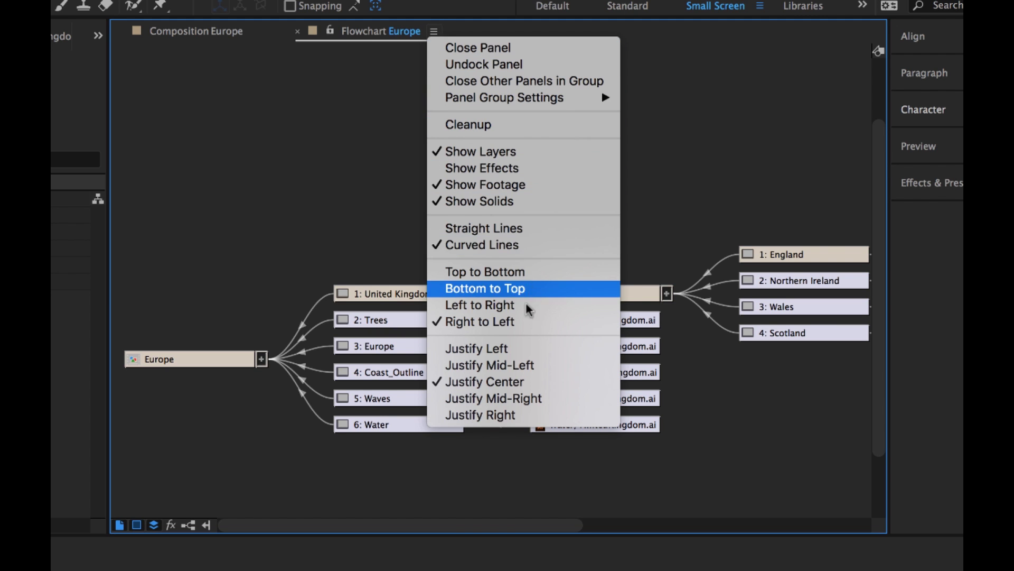
click(500, 354)
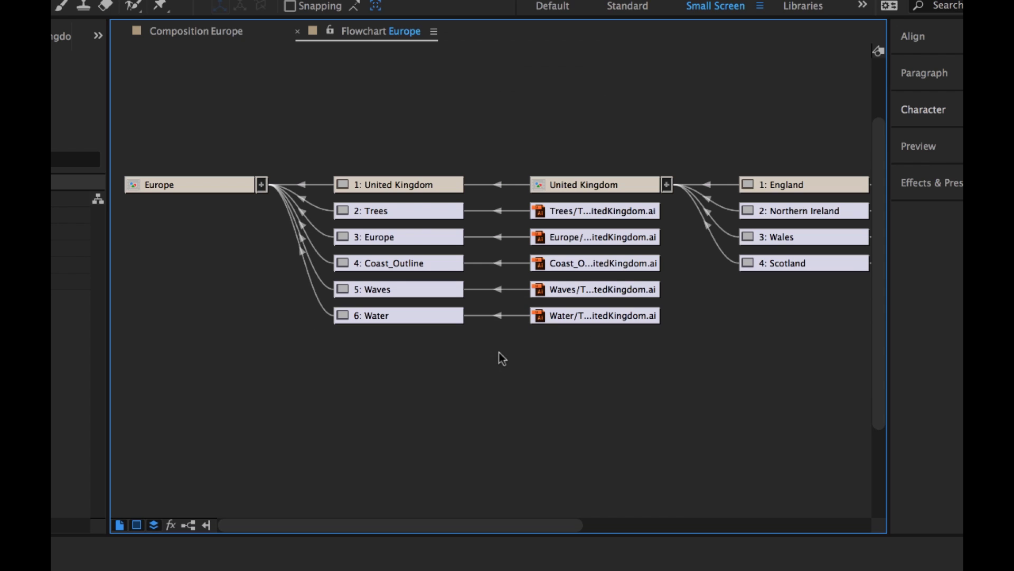
click(434, 32)
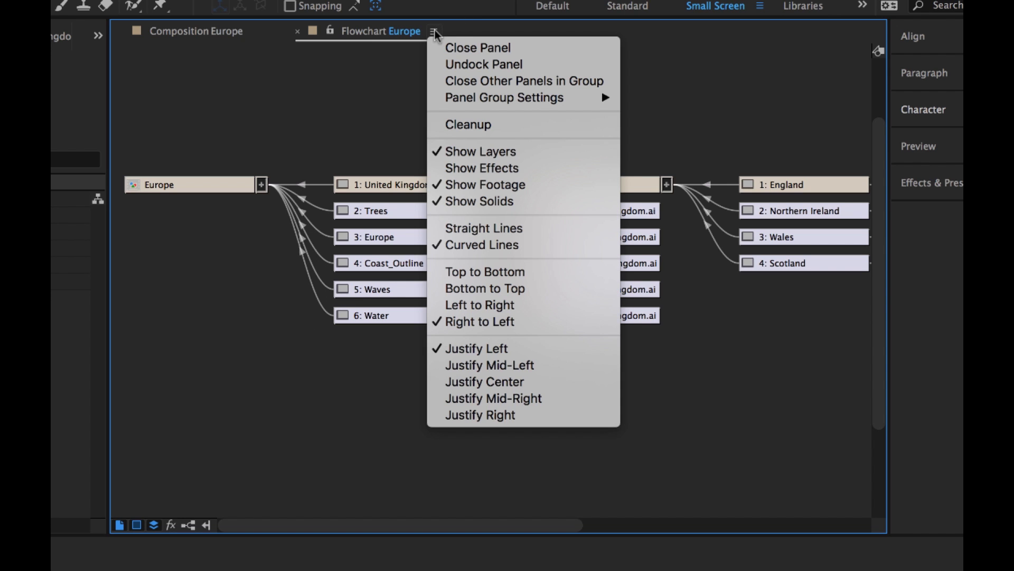
click(481, 229)
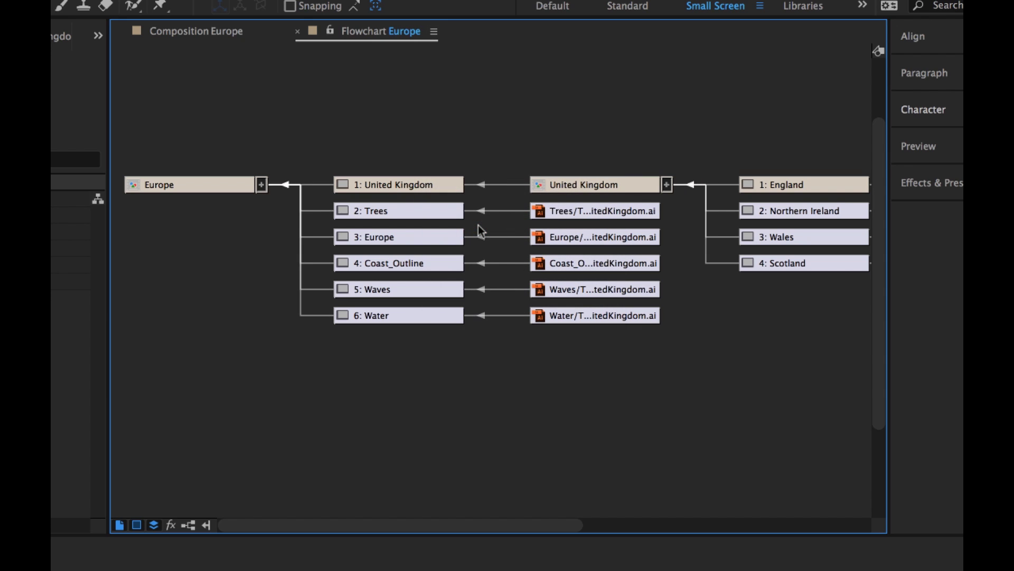
- Toggle Show Layers and Show Footage off, then back on in the flowchart
click(435, 33)
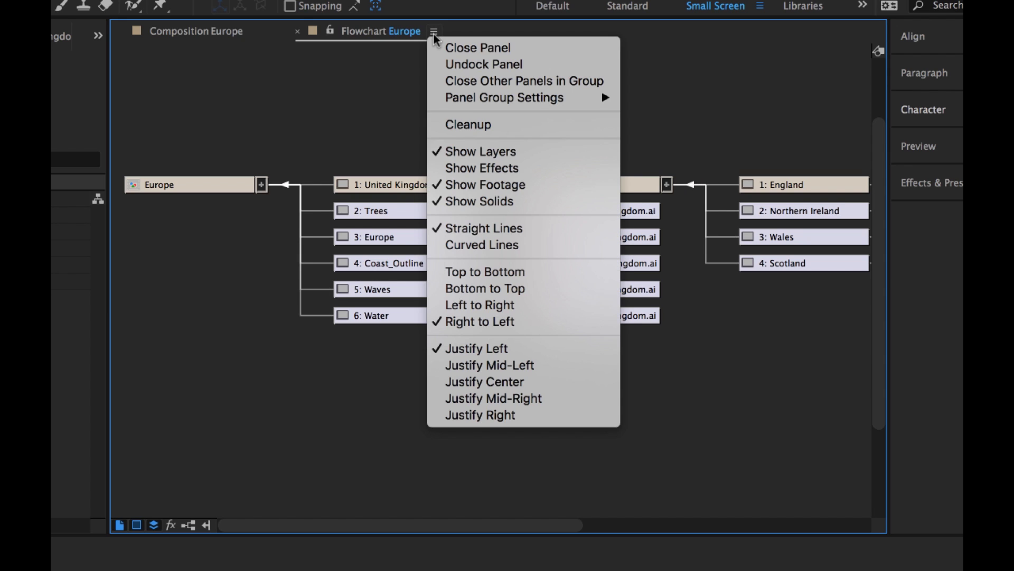
click(478, 152)
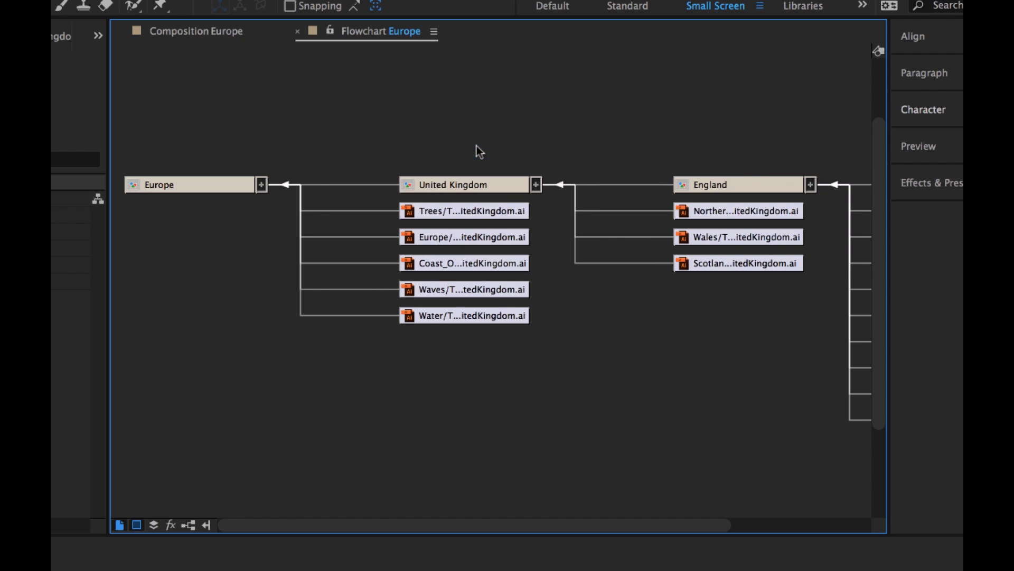
click(434, 33)
click(467, 186)
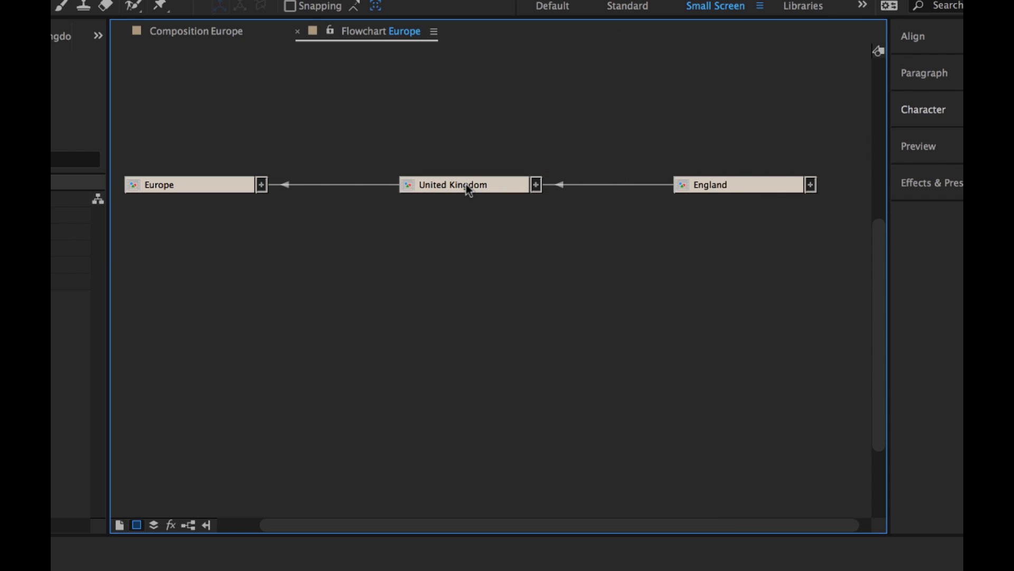
click(434, 32)
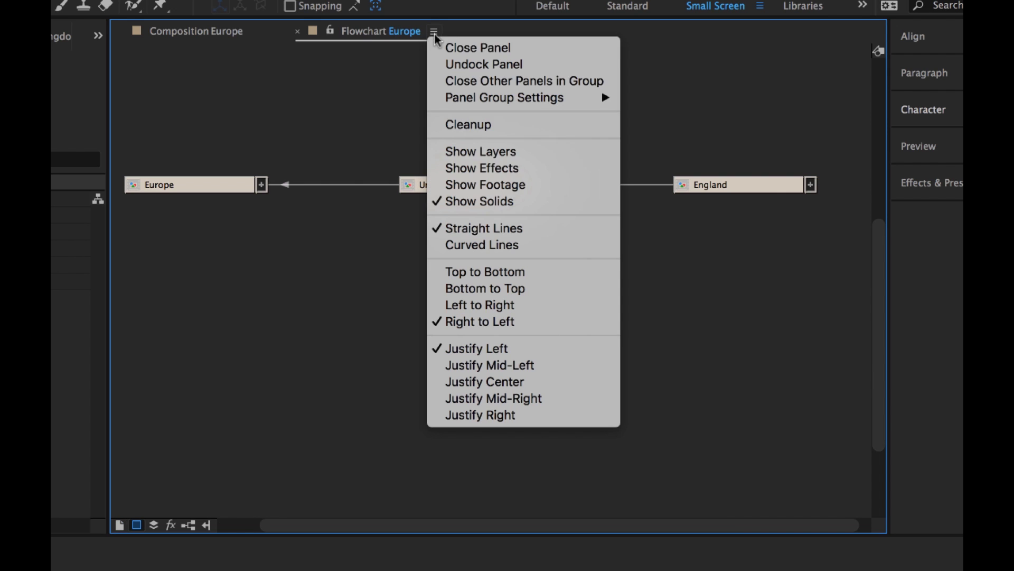
click(475, 153)
click(434, 31)
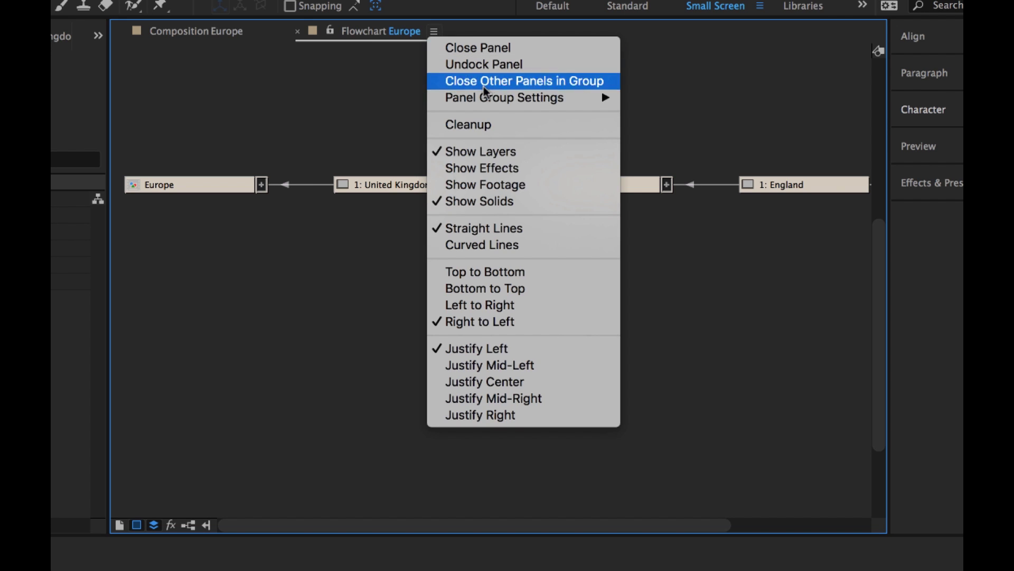
click(476, 184)
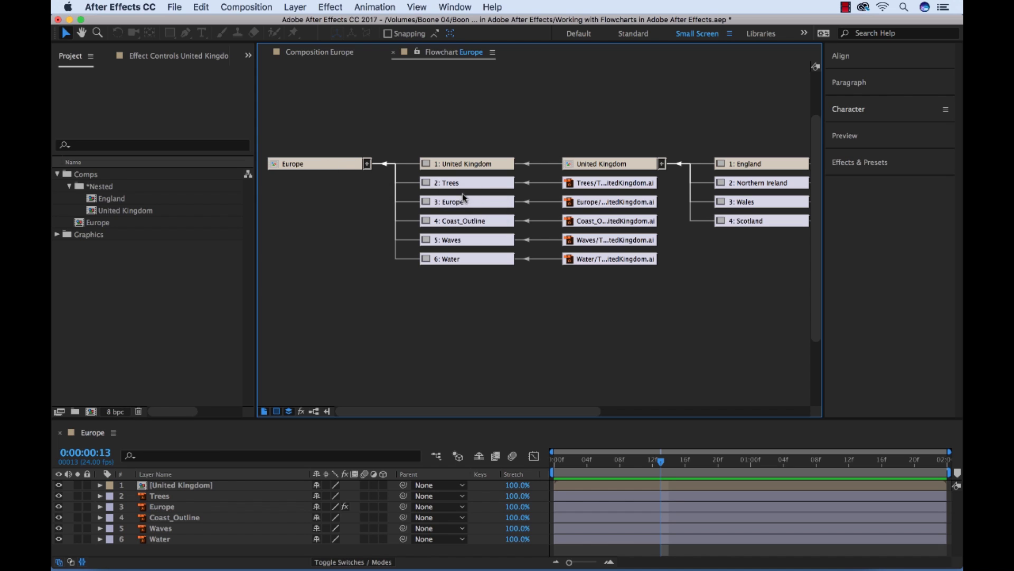
- Select the Trees, Europe, Coast_Outline and Waves layers in turn via their flowchart nodes
click(473, 185)
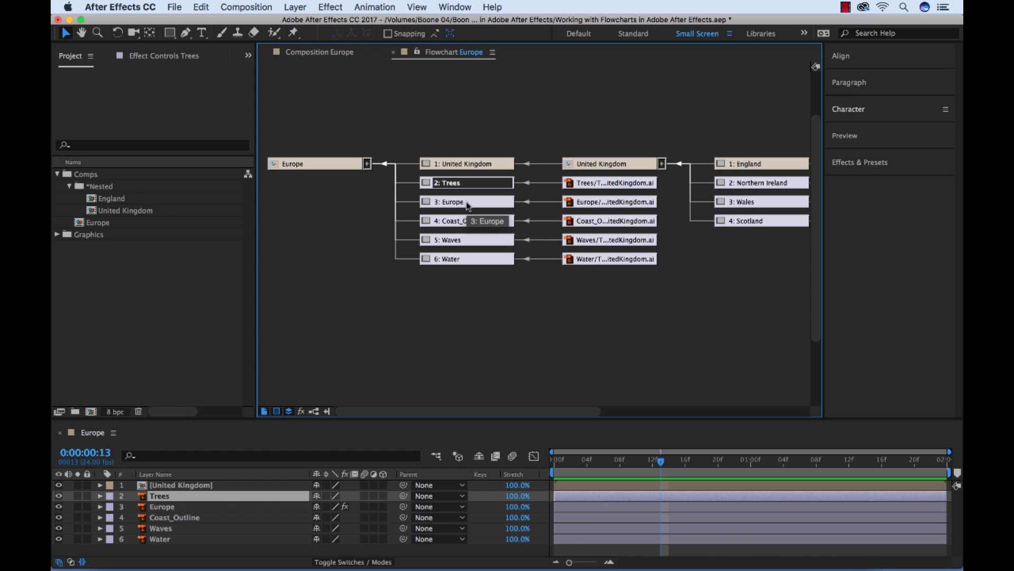
click(468, 206)
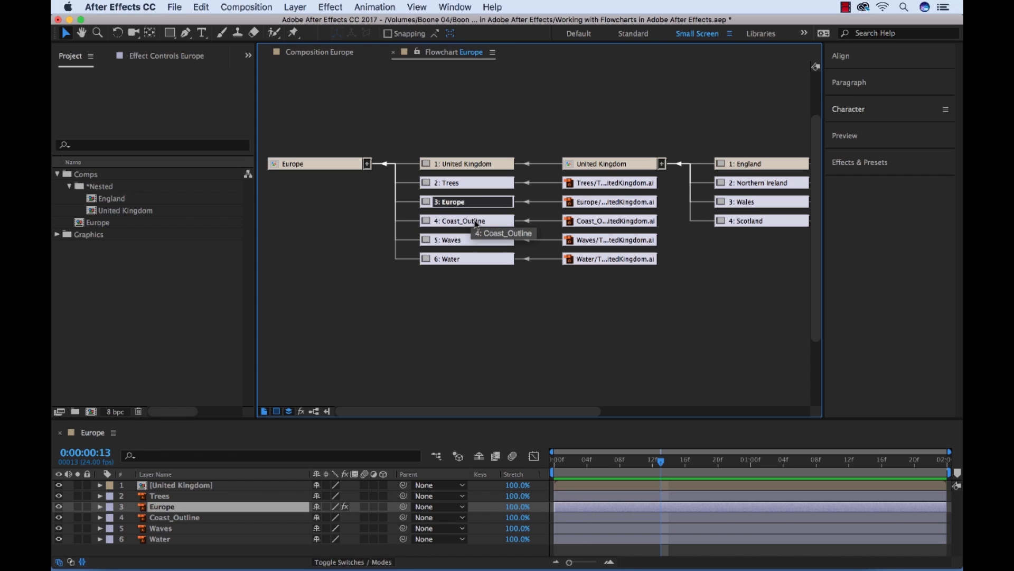
click(476, 222)
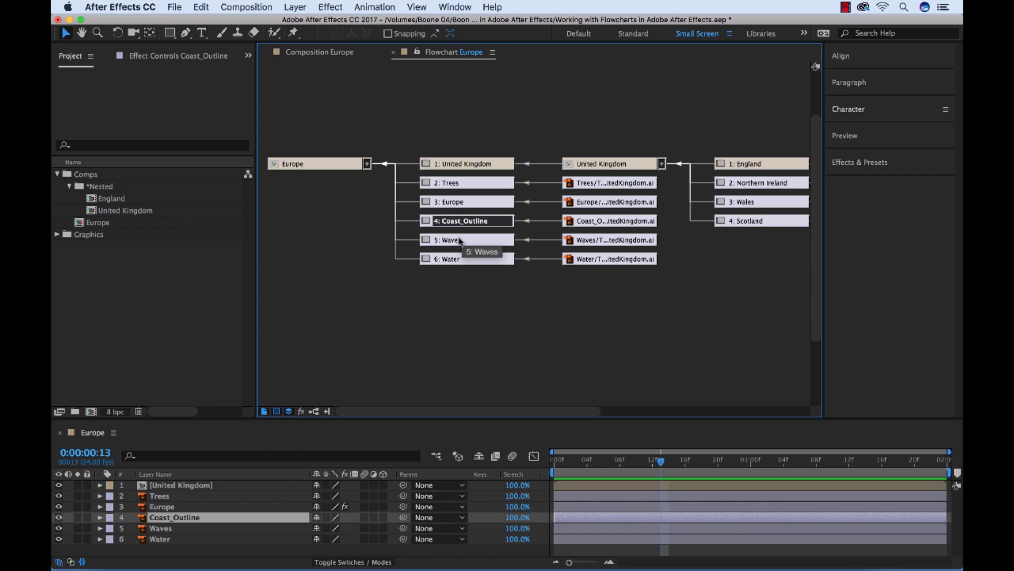
click(460, 242)
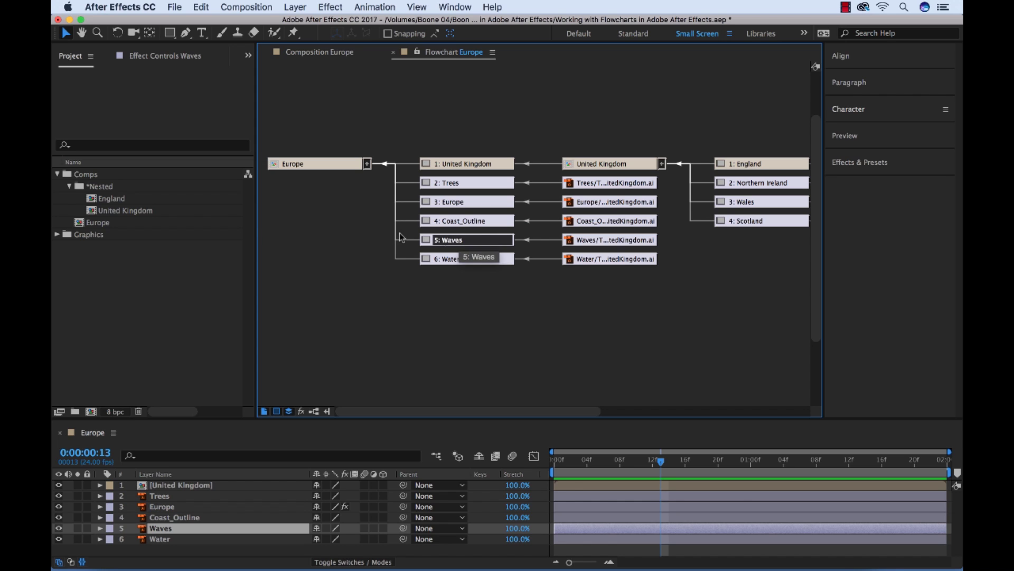
- Expand the Graphics folder in the Project panel and scroll the flowchart right and down
click(59, 238)
click(58, 235)
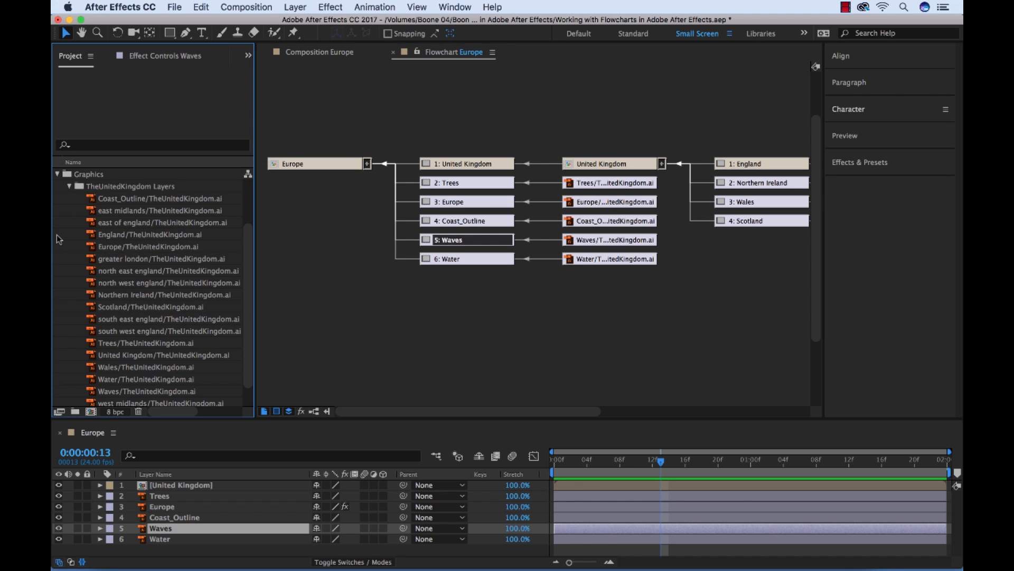
scroll(781, 345, right, 10)
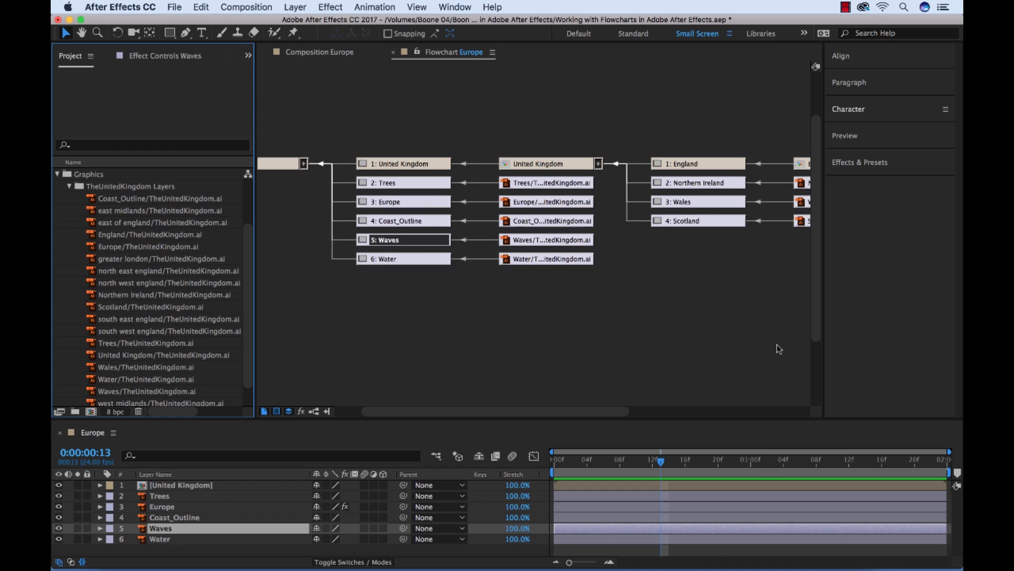
scroll(780, 348, right, 2)
scroll(779, 349, down, 1)
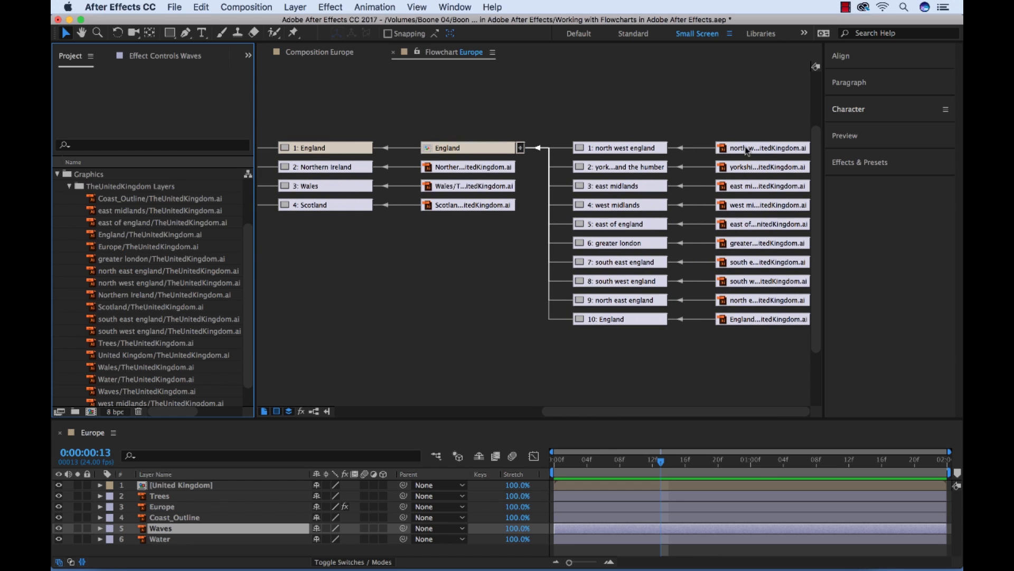
- Trace source files for north west england, yorkshire, east midlands, west midlands and east of england
click(746, 148)
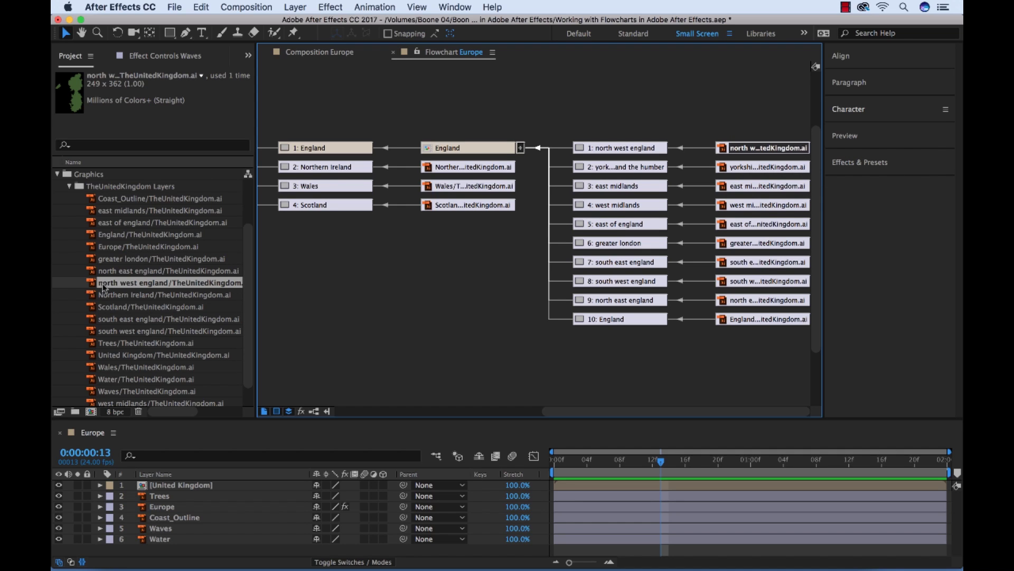
click(764, 168)
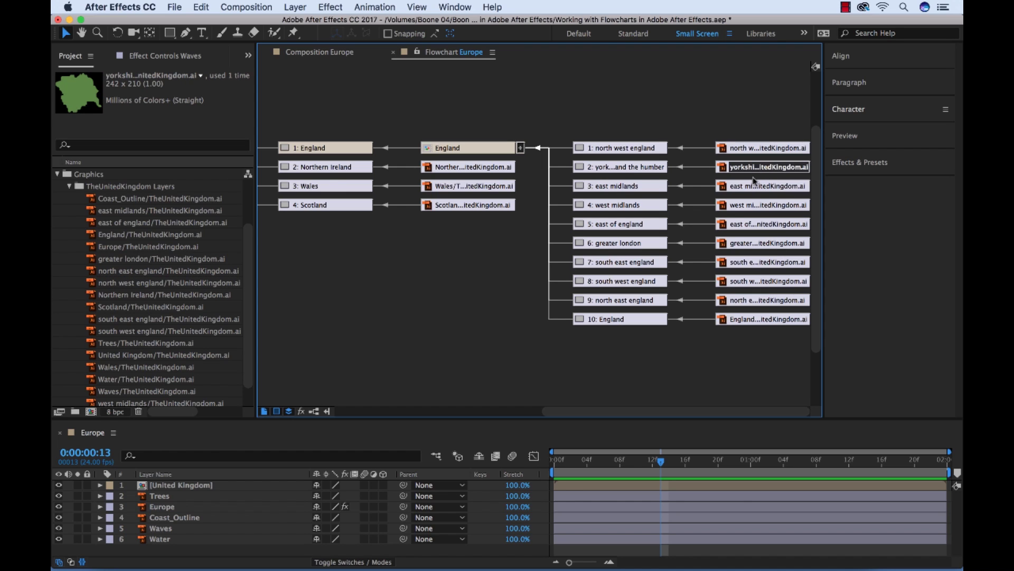
click(749, 188)
click(746, 207)
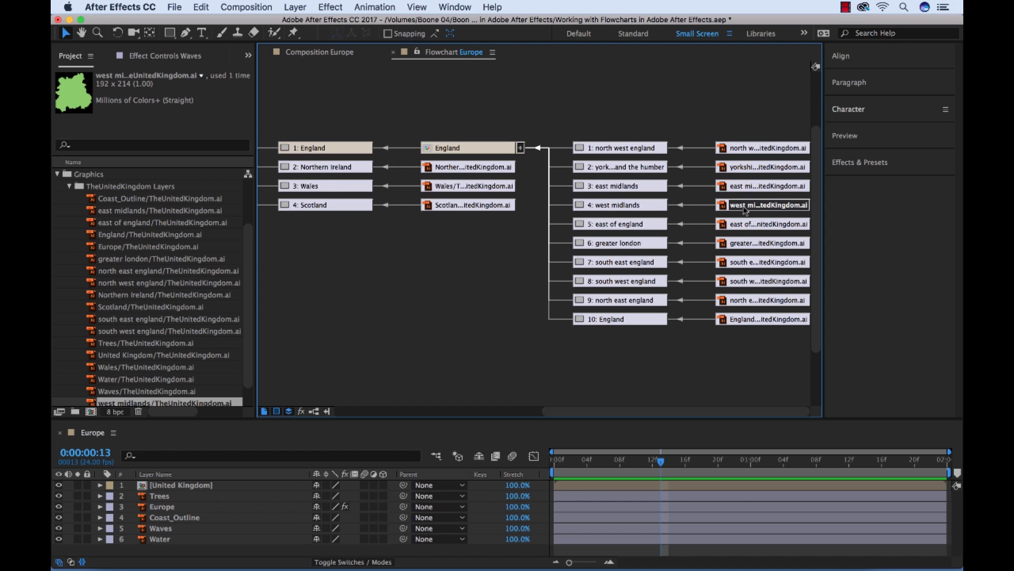
click(746, 226)
scroll(369, 304, left, 10)
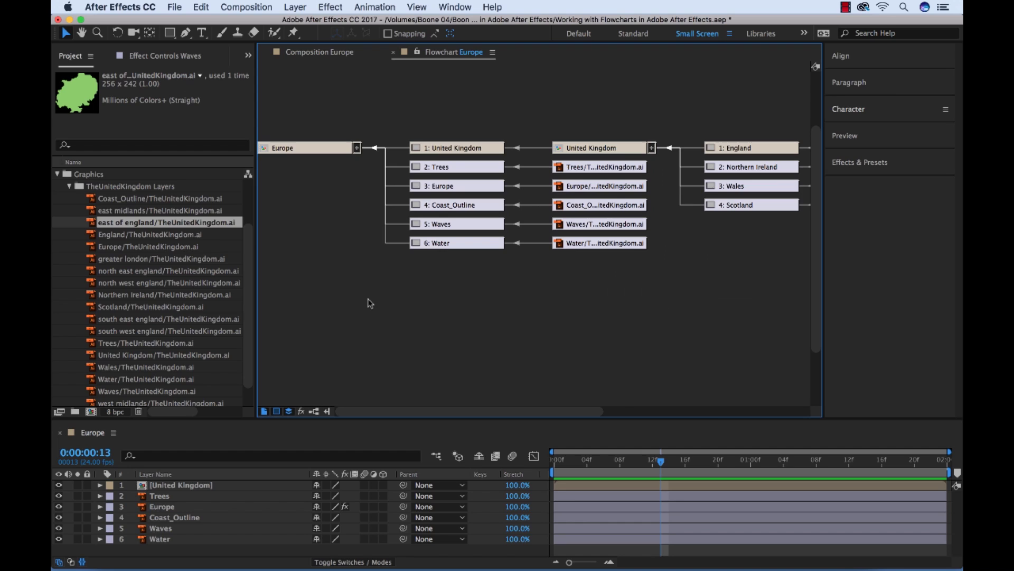
- Select the Europe layer, step through the comp's layers, then scroll the flowchart to England
click(161, 508)
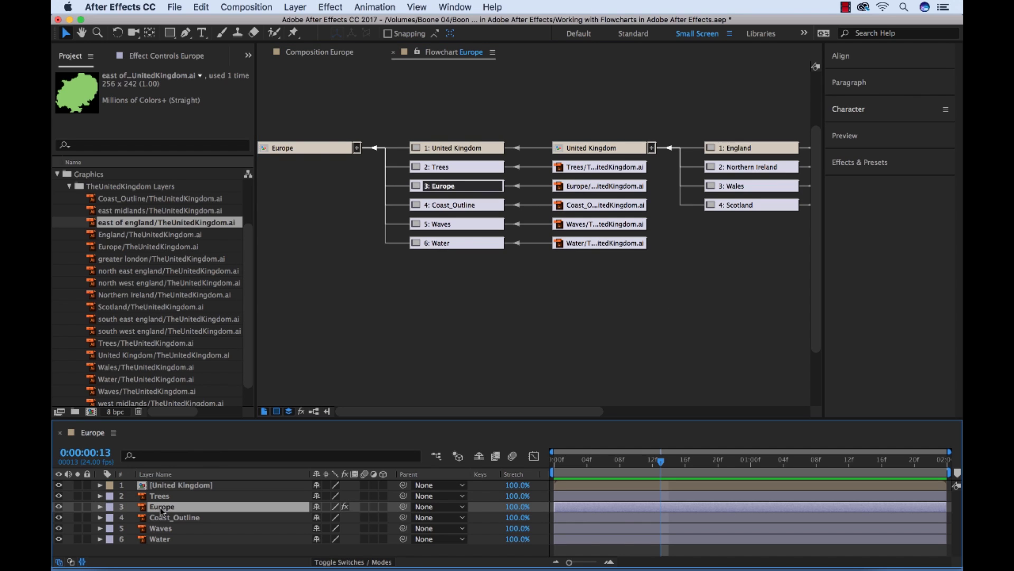
key(super+Up)
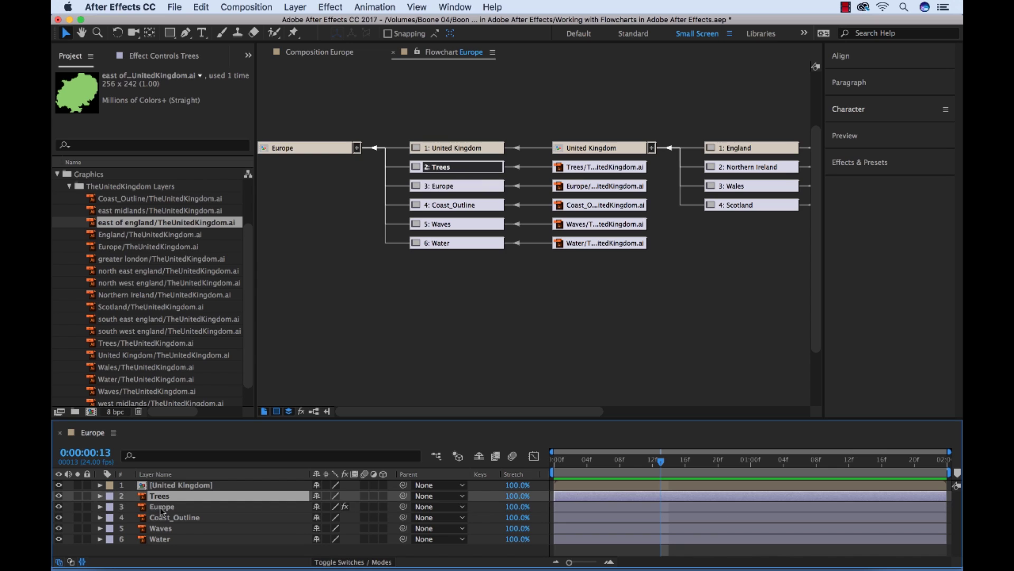
key(super+Down)
key(super+Down)
key(super+Down)
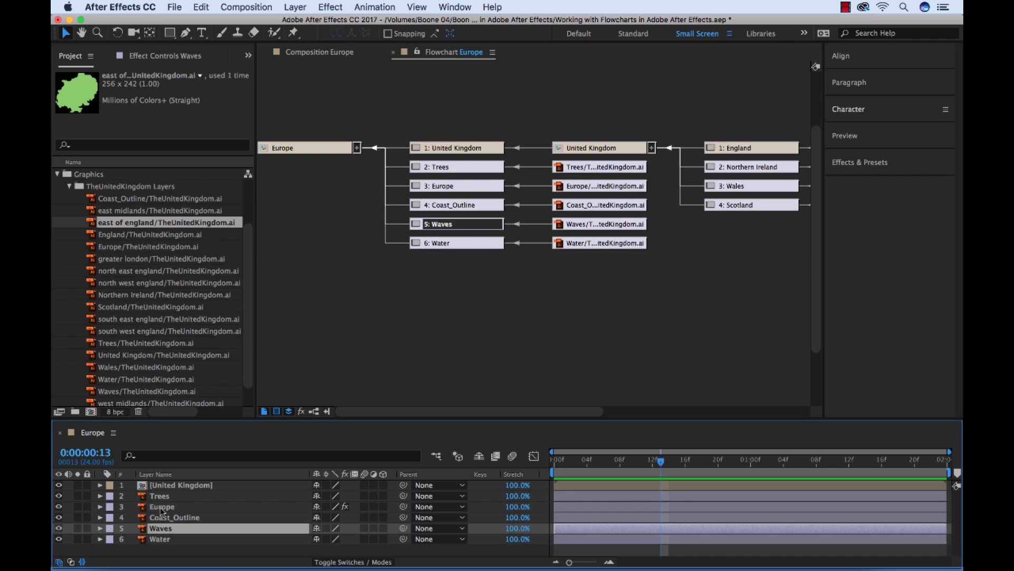
key(super+Down)
key(super+Up)
key(super+Up)
key(super+Up)
key(super+Up)
key(super+Up)
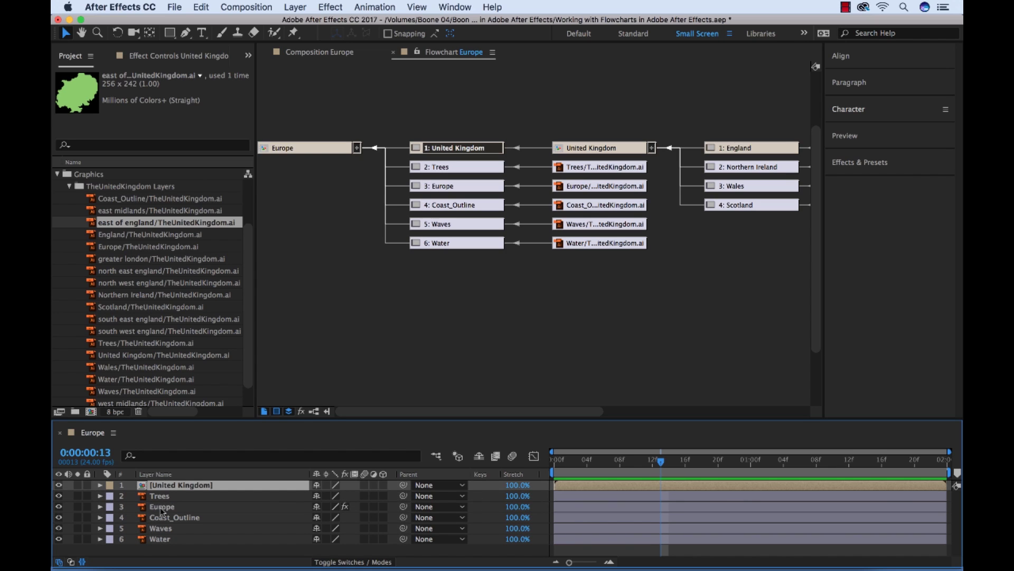
scroll(655, 330, right, 5)
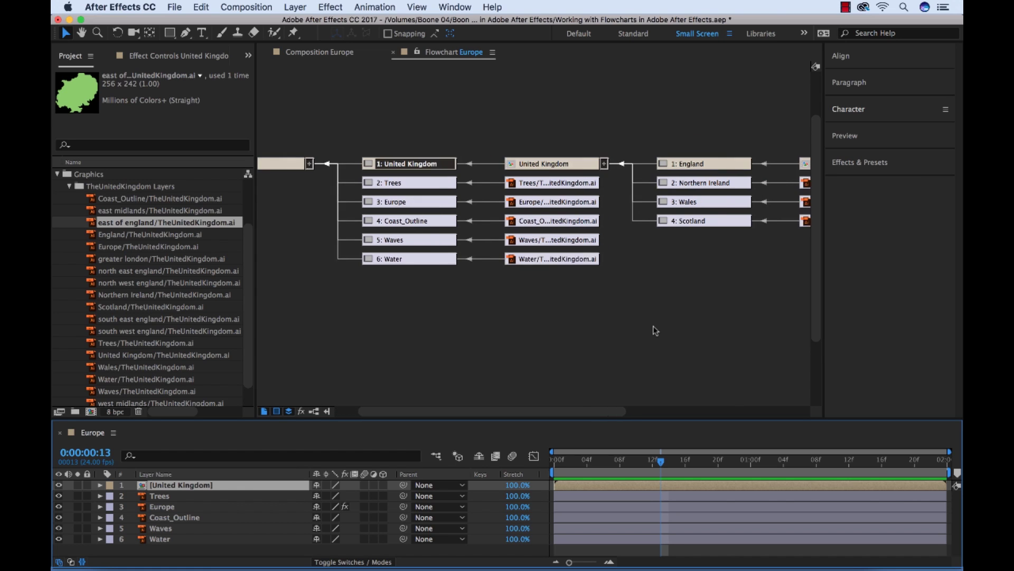
scroll(655, 330, right, 1)
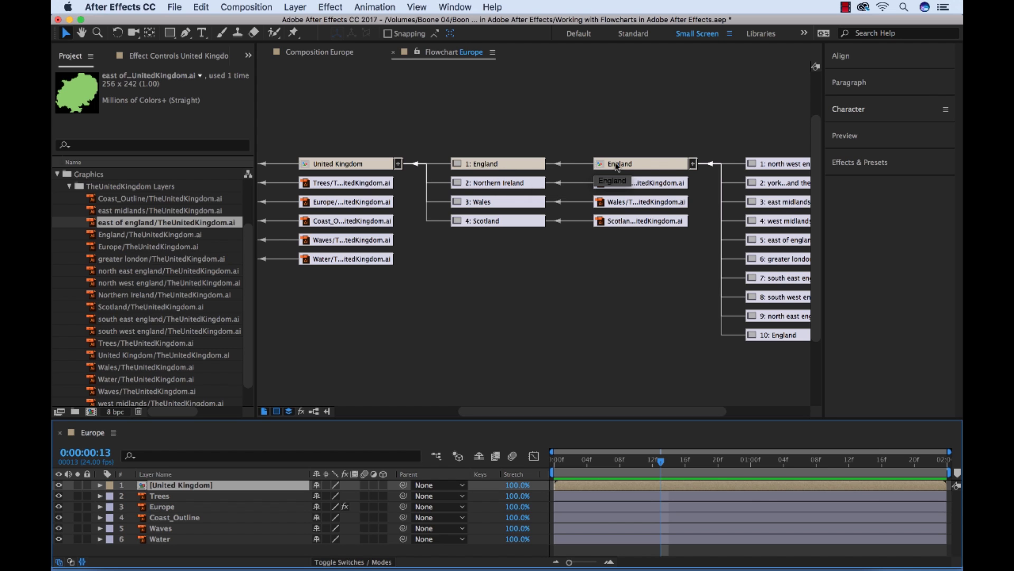
- Open the England comp from its flowchart node, then show and dismiss its Mini-Flowchart
double_click(614, 165)
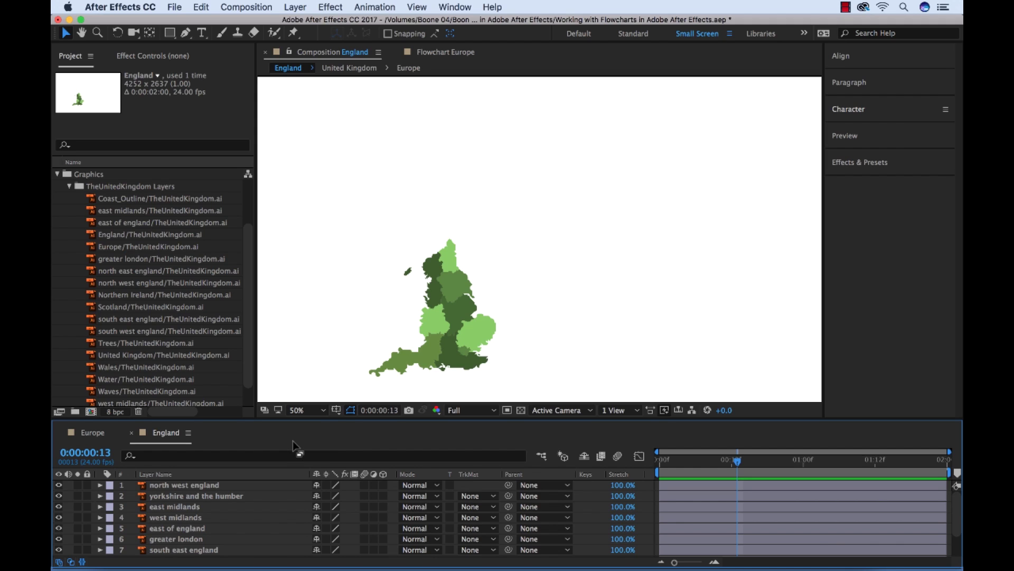
key(Tab)
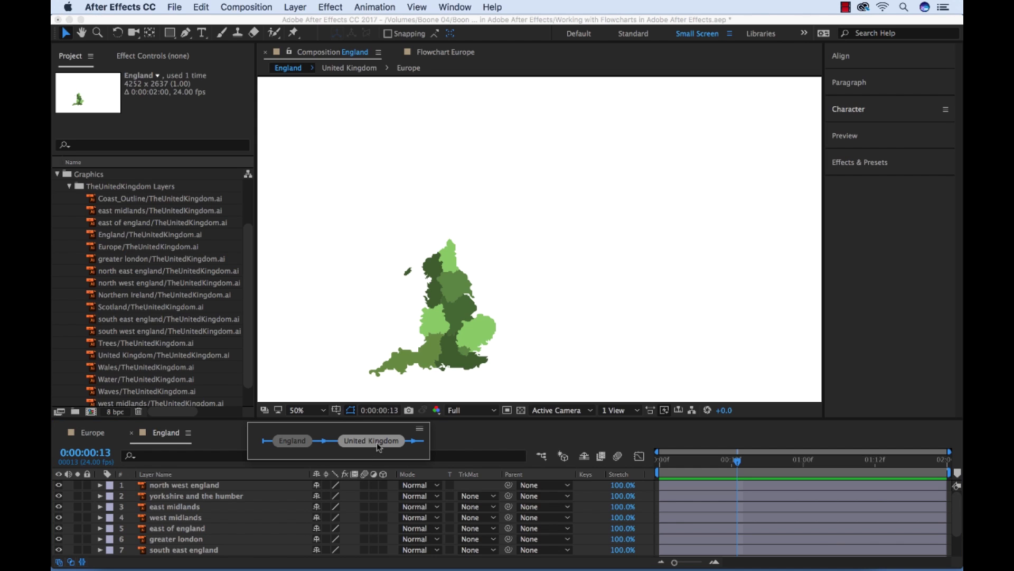
click(299, 443)
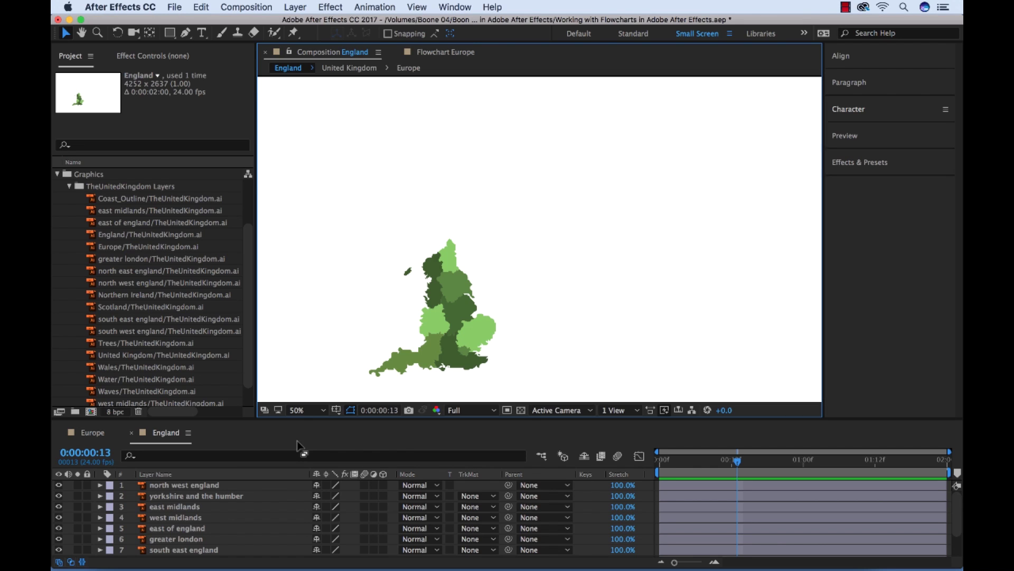
- Use the Timeline Mini-Flowchart to move up England's nesting chain and open United Kingdom
click(246, 6)
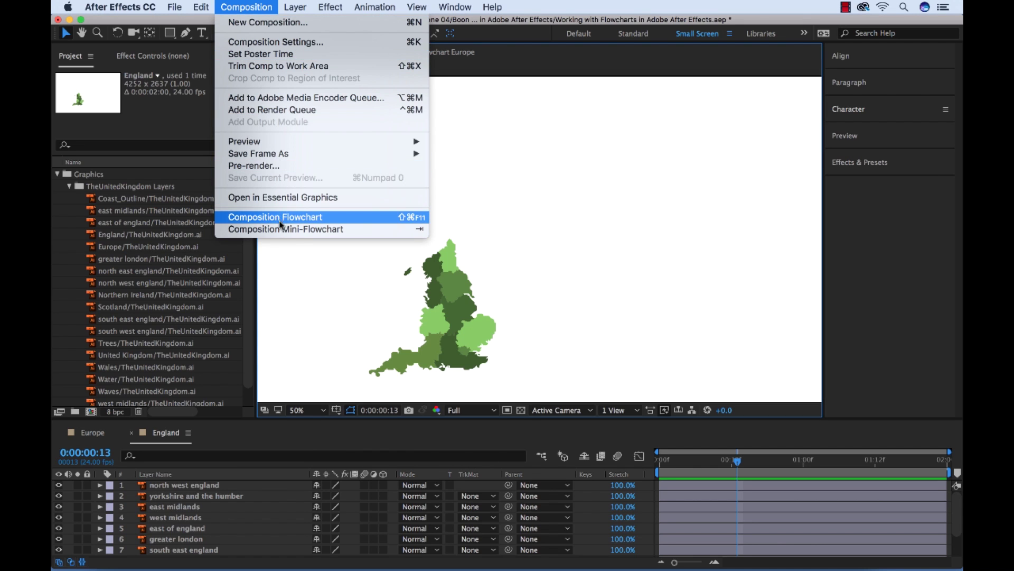
click(558, 436)
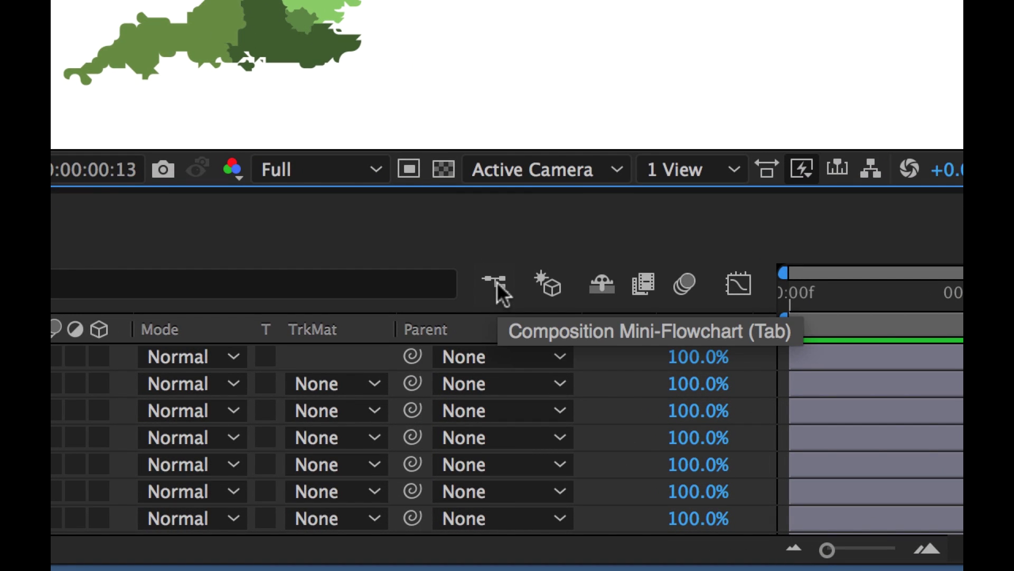
click(496, 286)
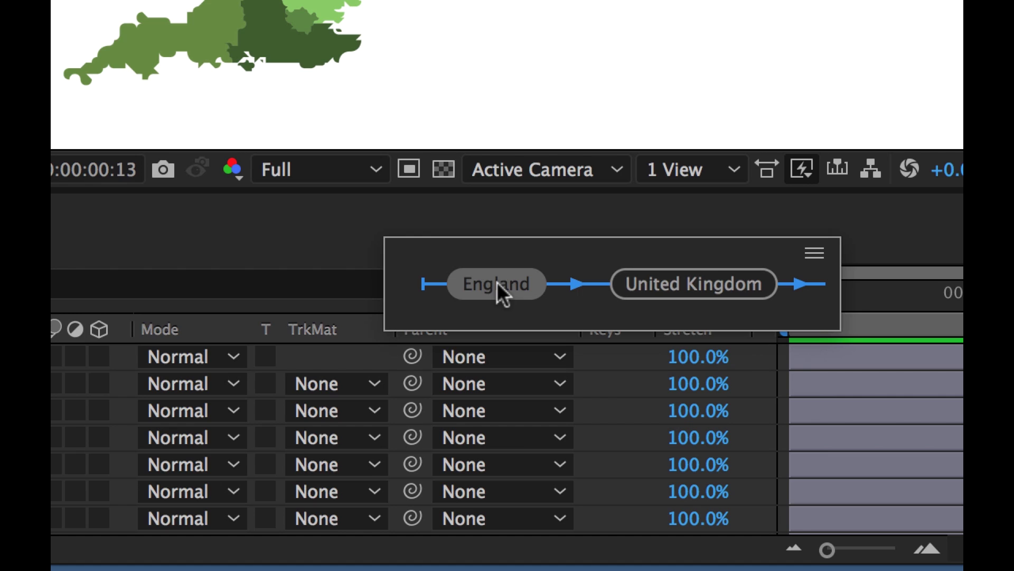
click(721, 286)
click(720, 286)
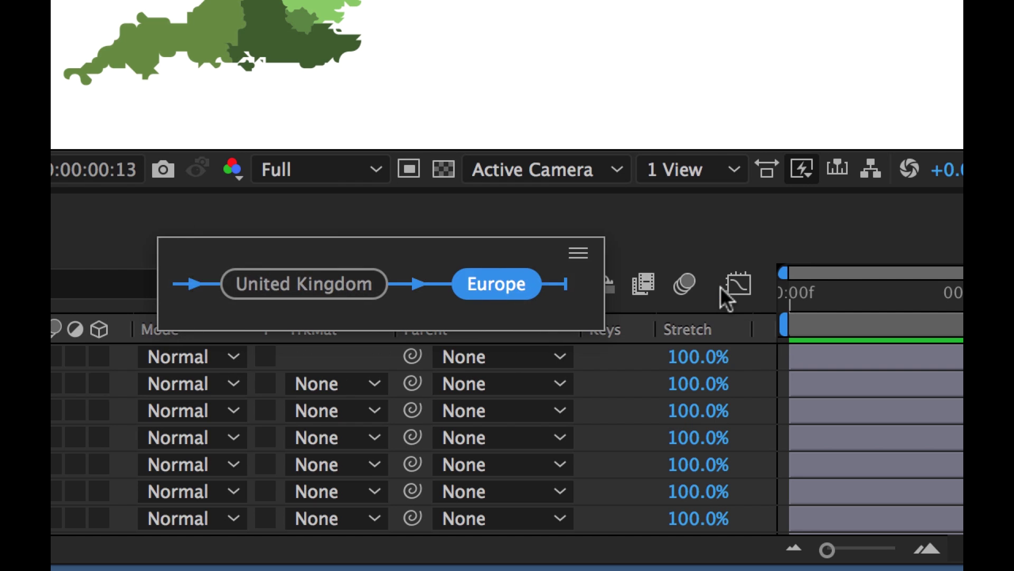
click(720, 286)
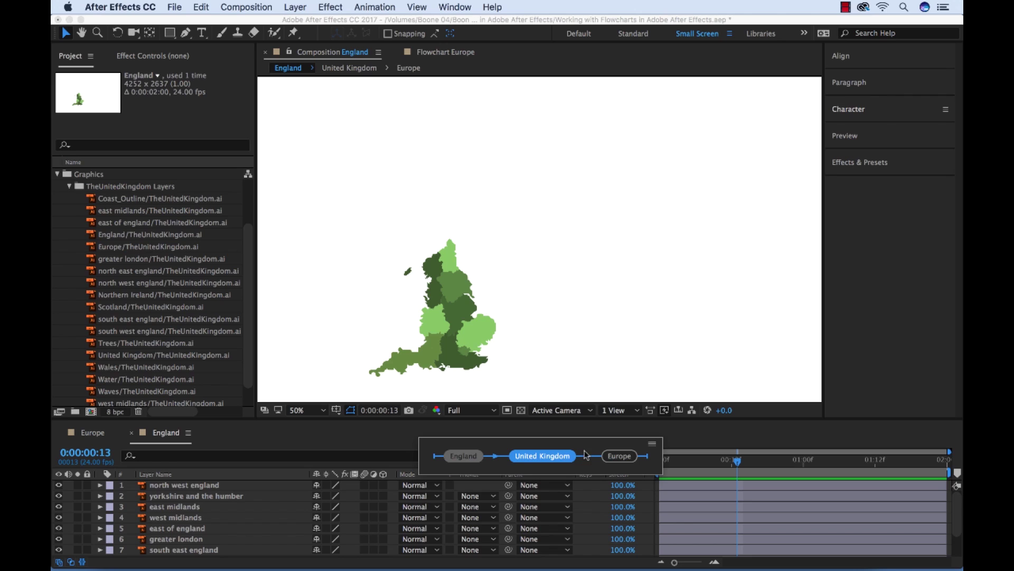
click(547, 459)
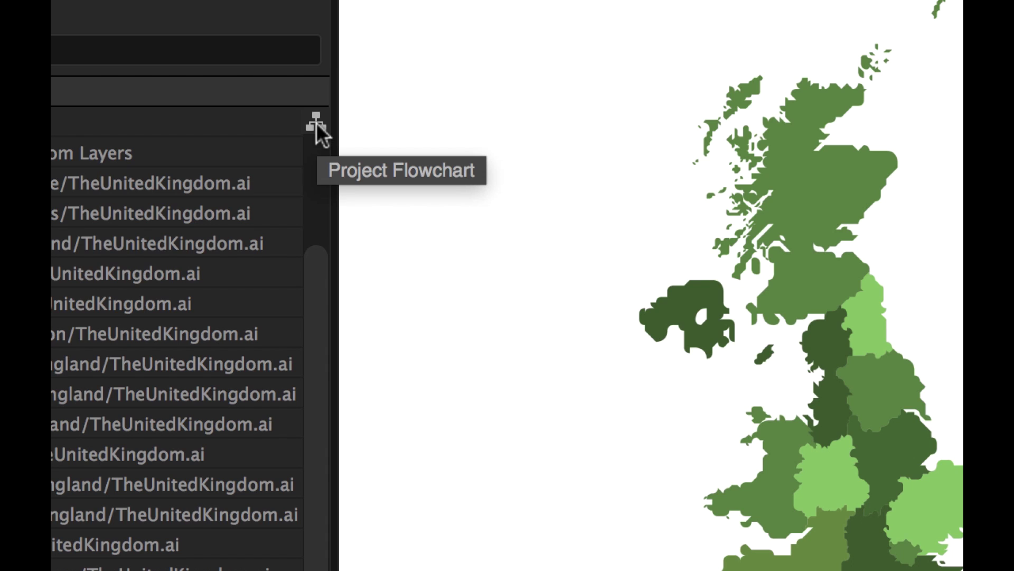
- Display the project-wide flowchart mapping region files into England, United Kingdom and Europe
click(317, 124)
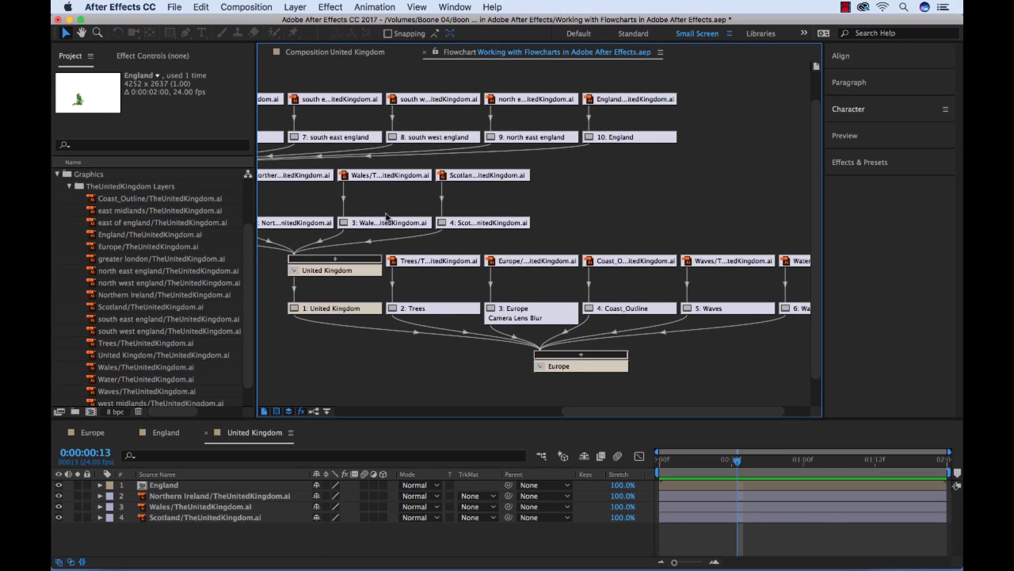